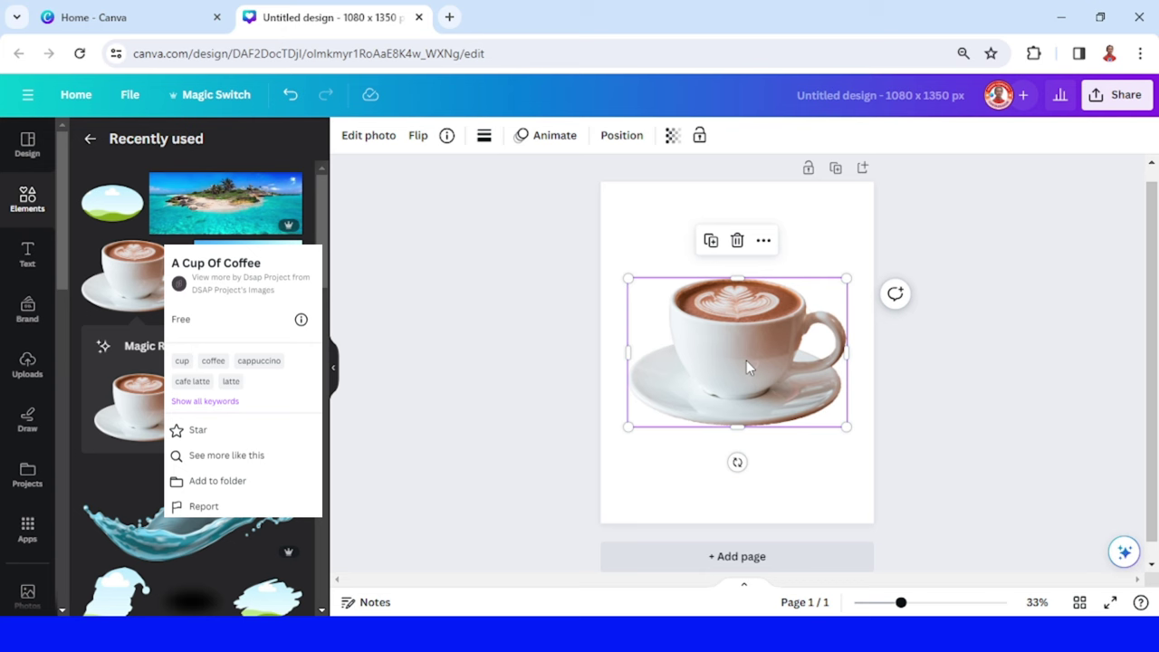
Step: Dismiss the coffee image details and bring up the Caribbean island image's details card
{"action": "left_click", "coordinate": [746, 360]}
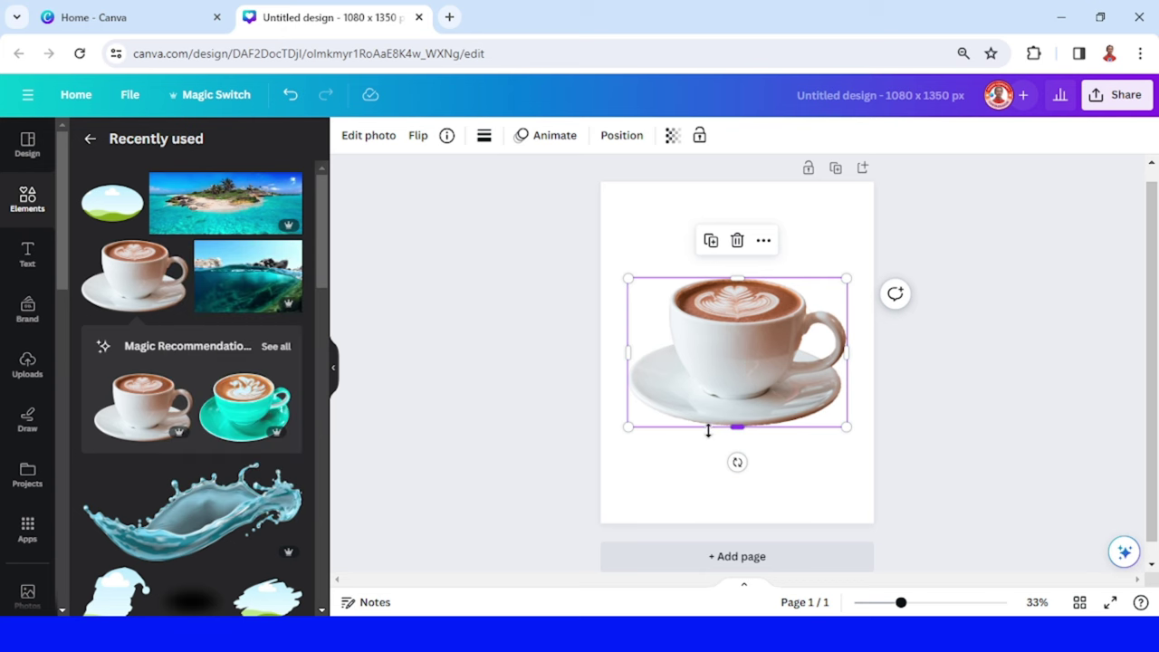
{"action": "mouse_move", "coordinate": [226, 203]}
{"action": "left_click", "coordinate": [290, 185]}
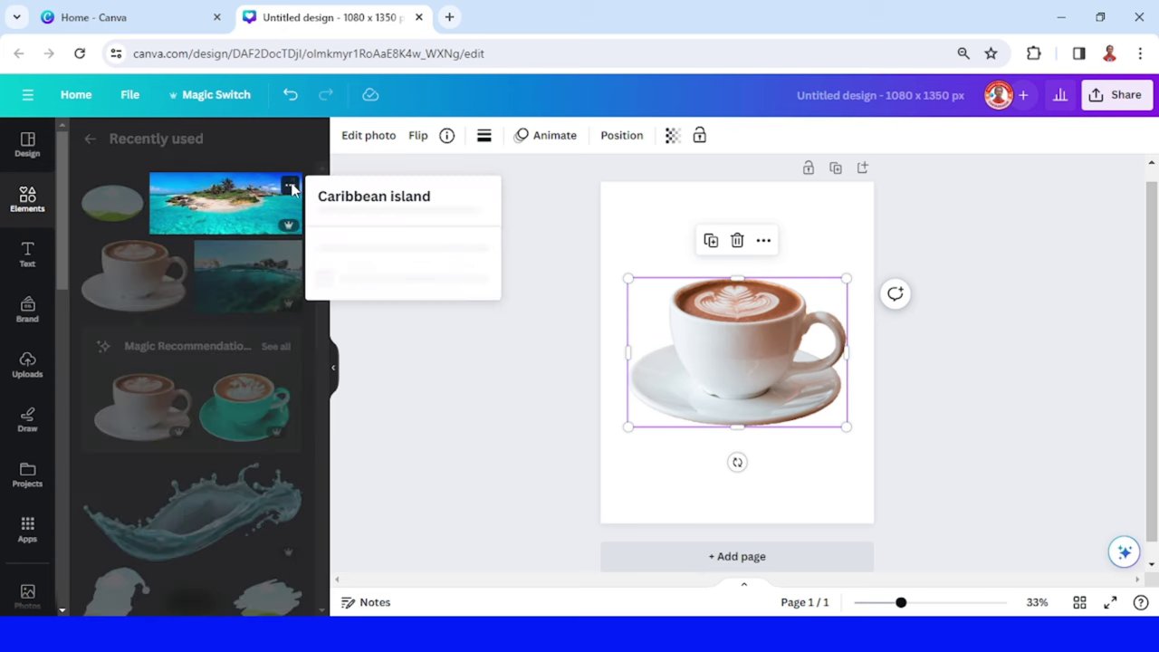
Step: Add the Caribbean island photo, move it above the cup, and make it semi-transparent
{"action": "left_click", "coordinate": [231, 208]}
{"action": "left_click", "coordinate": [231, 208]}
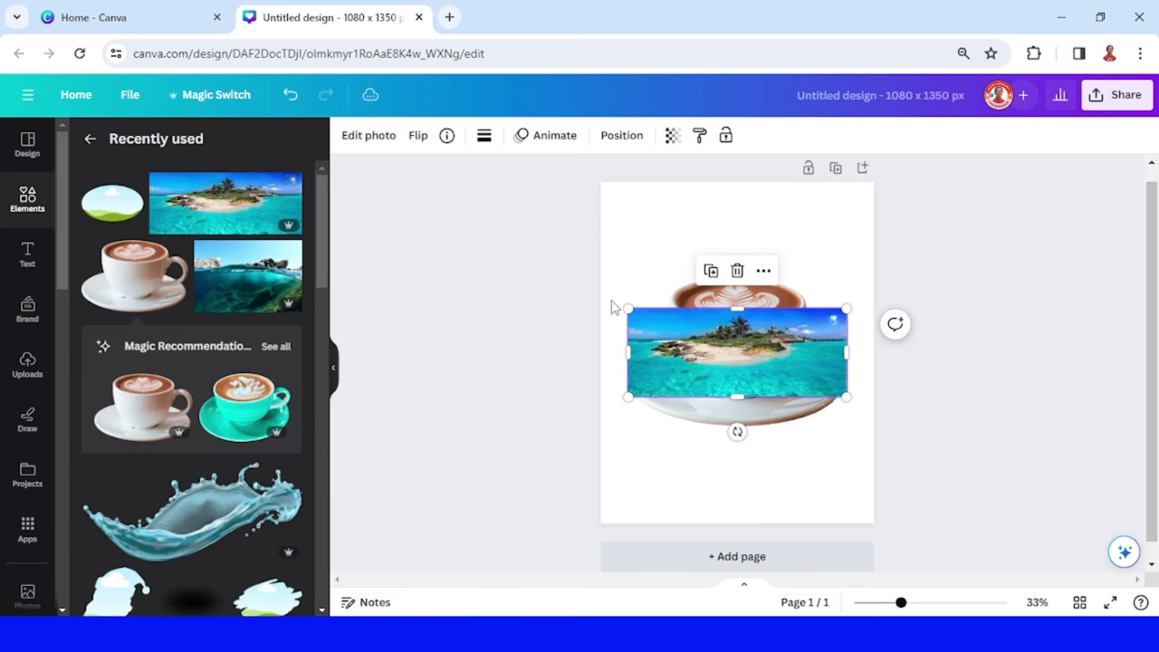
{"action": "left_click_drag", "start_coordinate": [737, 358], "coordinate": [766, 313]}
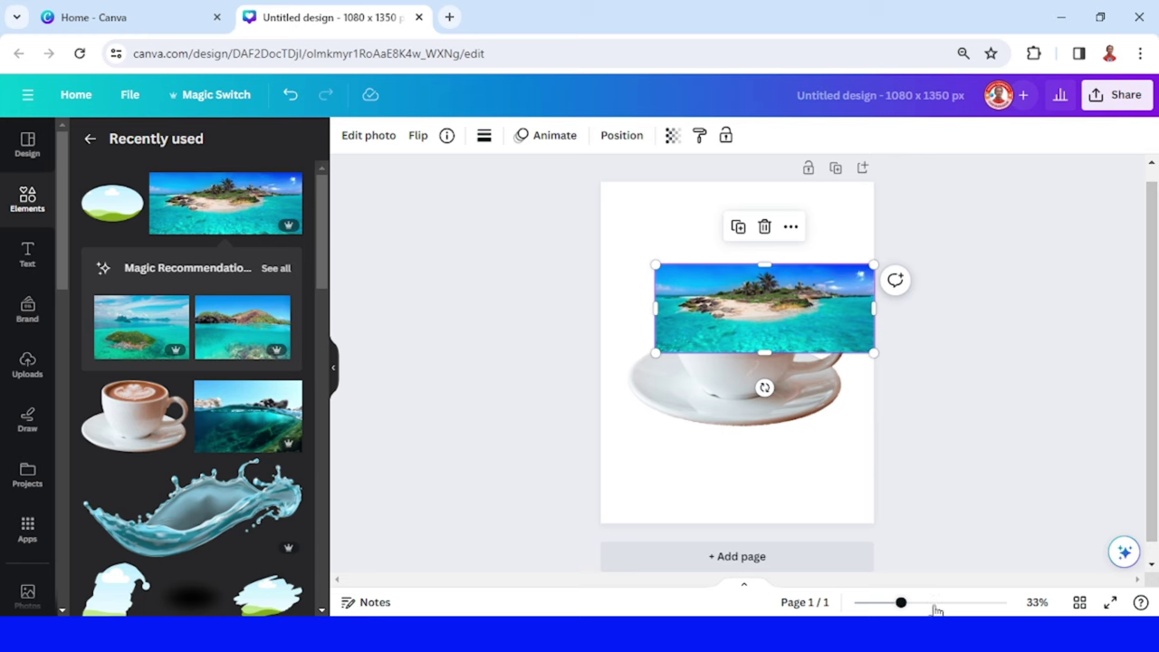
{"action": "scroll", "coordinate": [924, 557], "scroll_direction": "up", "scroll_amount": 3, "text": "ctrl"}
{"action": "left_click", "coordinate": [672, 135]}
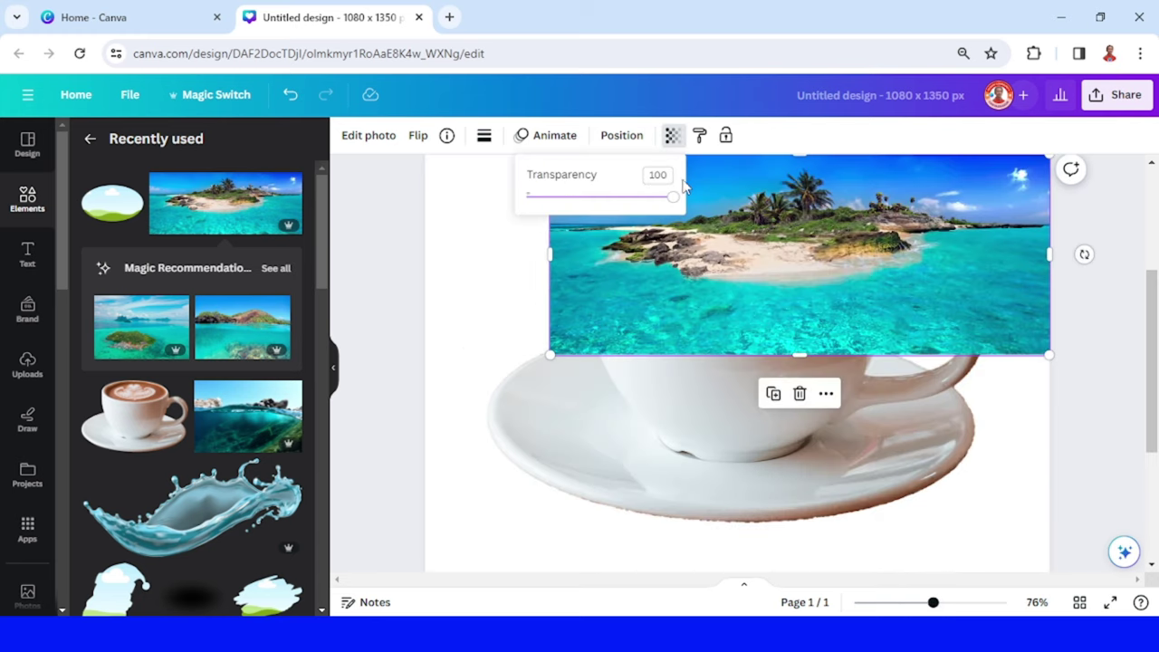
{"action": "left_click_drag", "start_coordinate": [671, 197], "coordinate": [634, 199]}
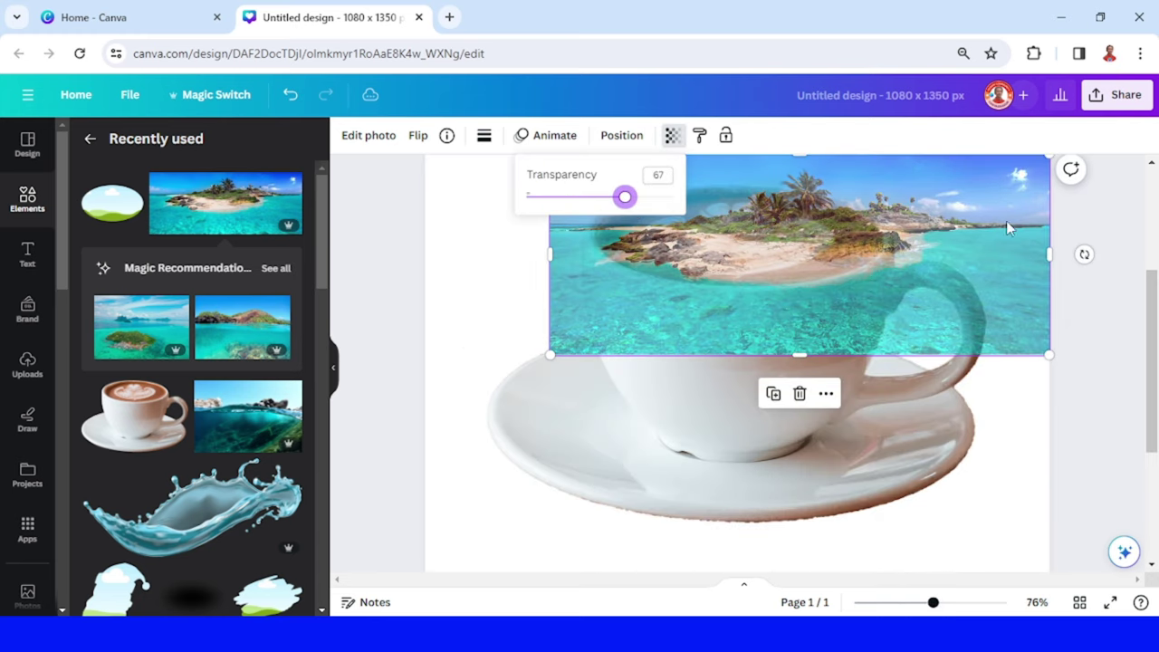
Step: Shrink the faded island photo across the cup's top and restore full opacity
{"action": "left_click_drag", "start_coordinate": [955, 226], "coordinate": [905, 243]}
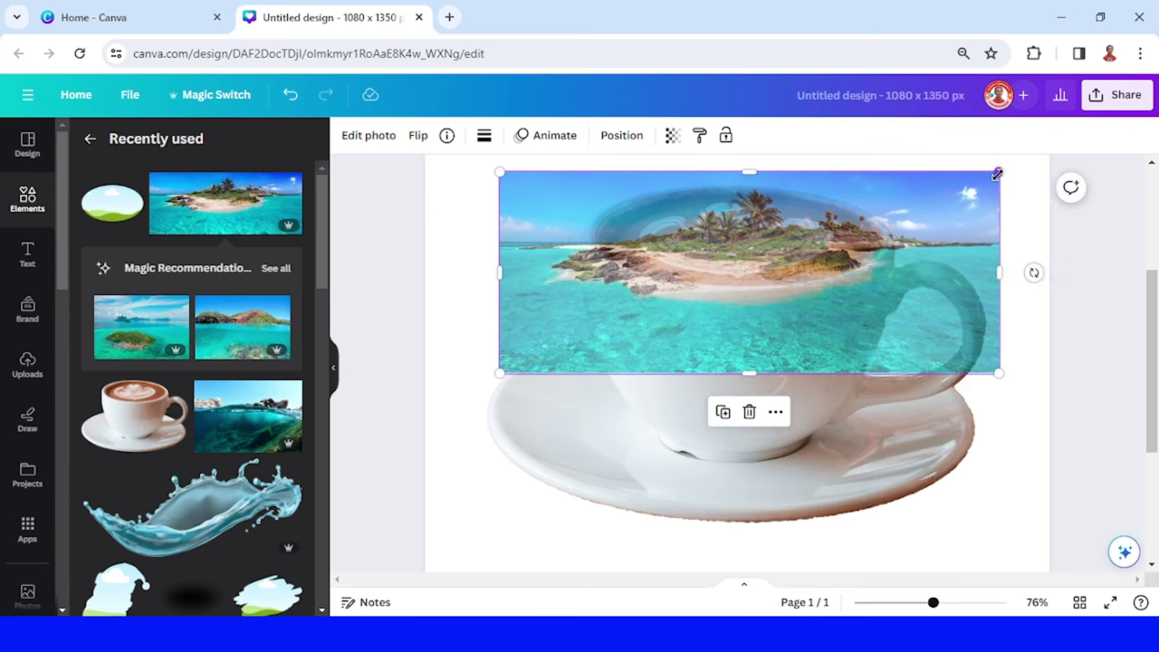
{"action": "mouse_move", "coordinate": [999, 173]}
{"action": "left_mouse_down"}
{"action": "mouse_move", "coordinate": [869, 246]}
{"action": "mouse_move", "coordinate": [828, 243]}
{"action": "left_mouse_up"}
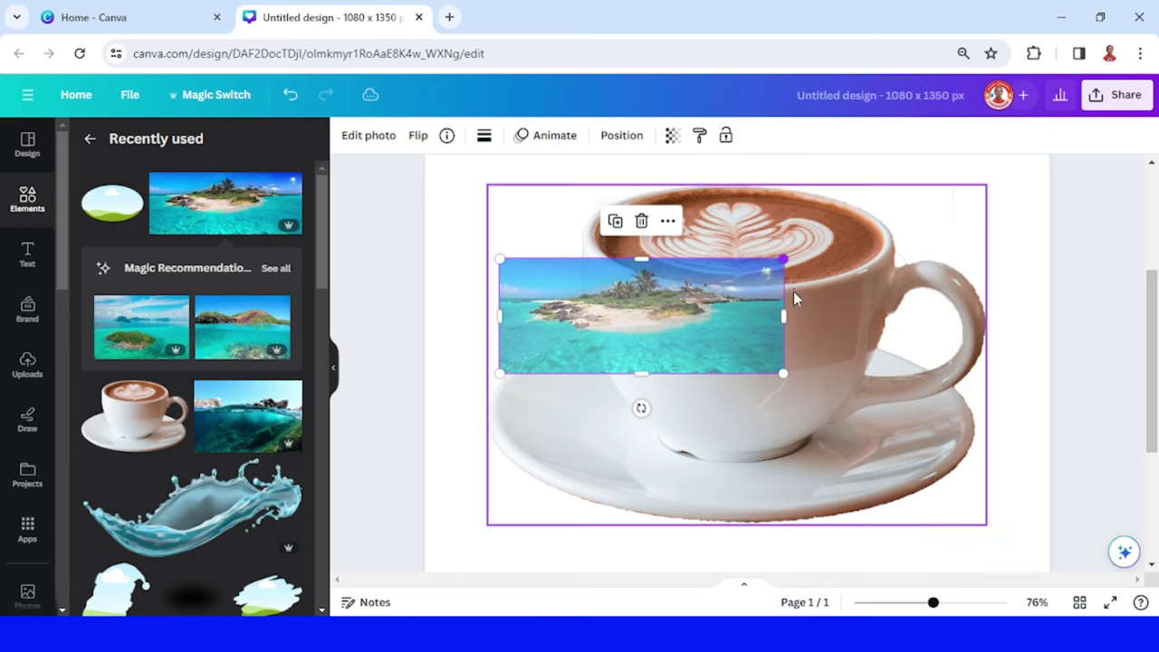
{"action": "left_click_drag", "start_coordinate": [779, 291], "coordinate": [870, 204]}
{"action": "left_click", "coordinate": [672, 135]}
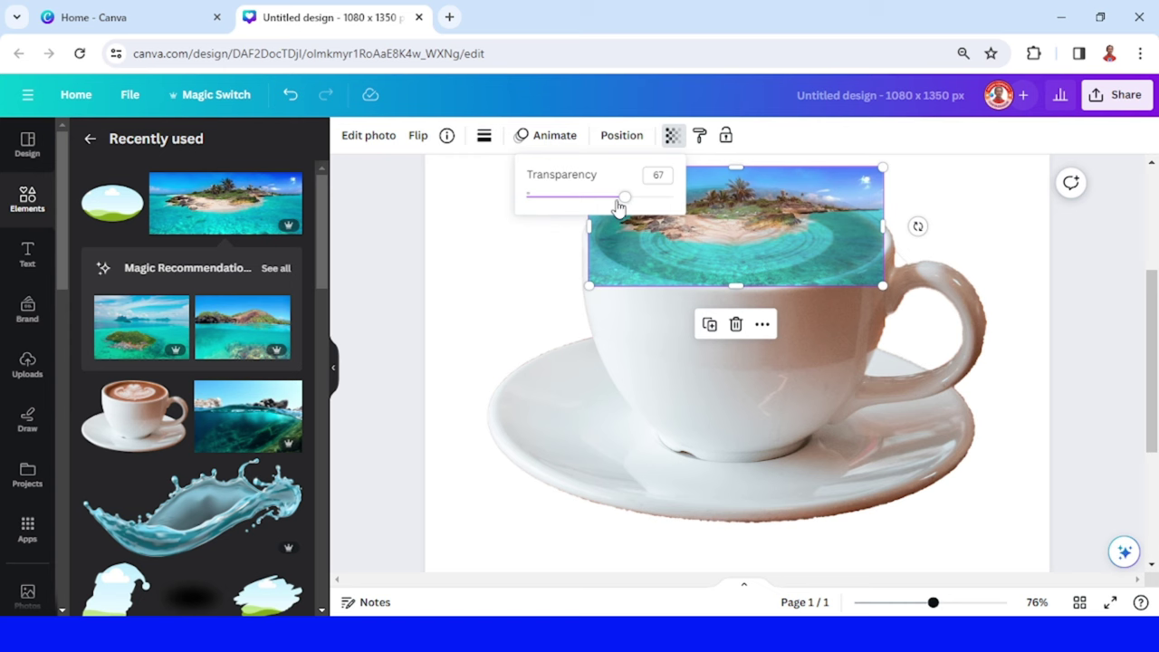
{"action": "left_click_drag", "start_coordinate": [623, 196], "coordinate": [675, 198]}
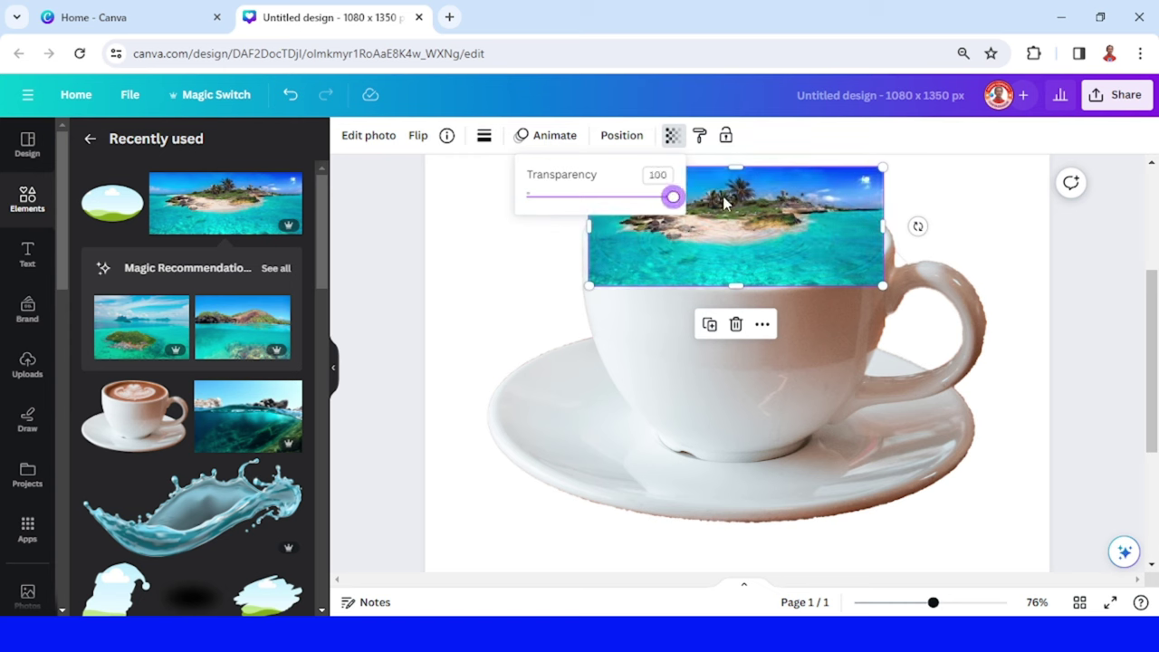
{"action": "left_click", "coordinate": [1019, 246]}
Step: Send the island photo behind the coffee cup
{"action": "left_click", "coordinate": [875, 227]}
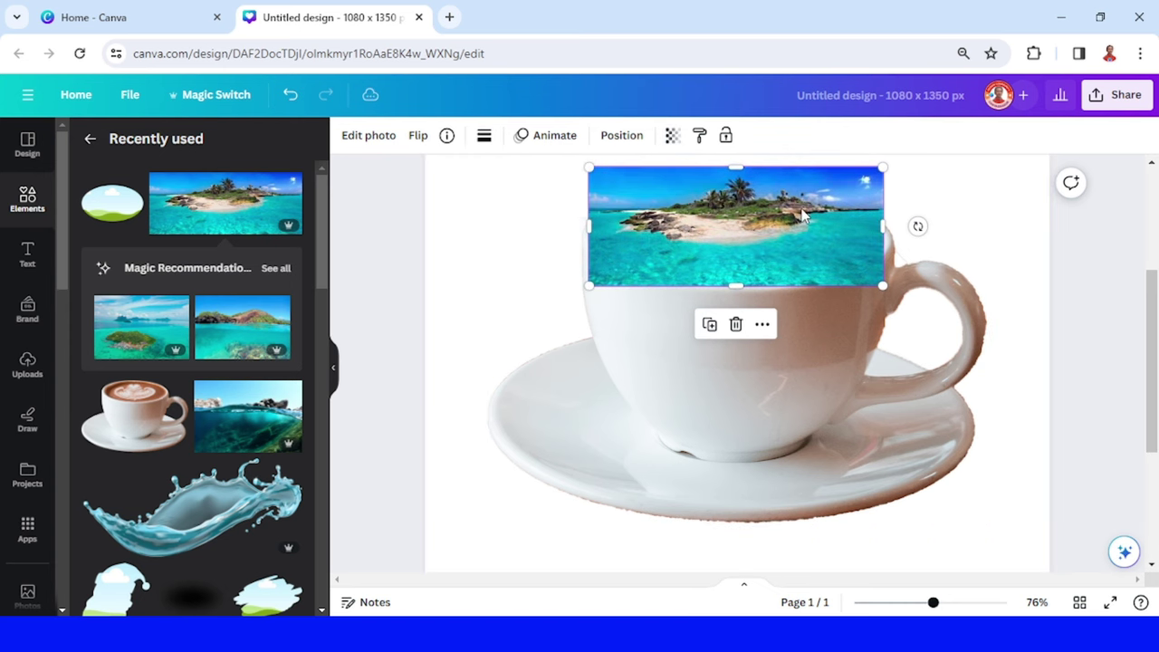
{"action": "right_click", "coordinate": [804, 218]}
{"action": "mouse_move", "coordinate": [851, 323]}
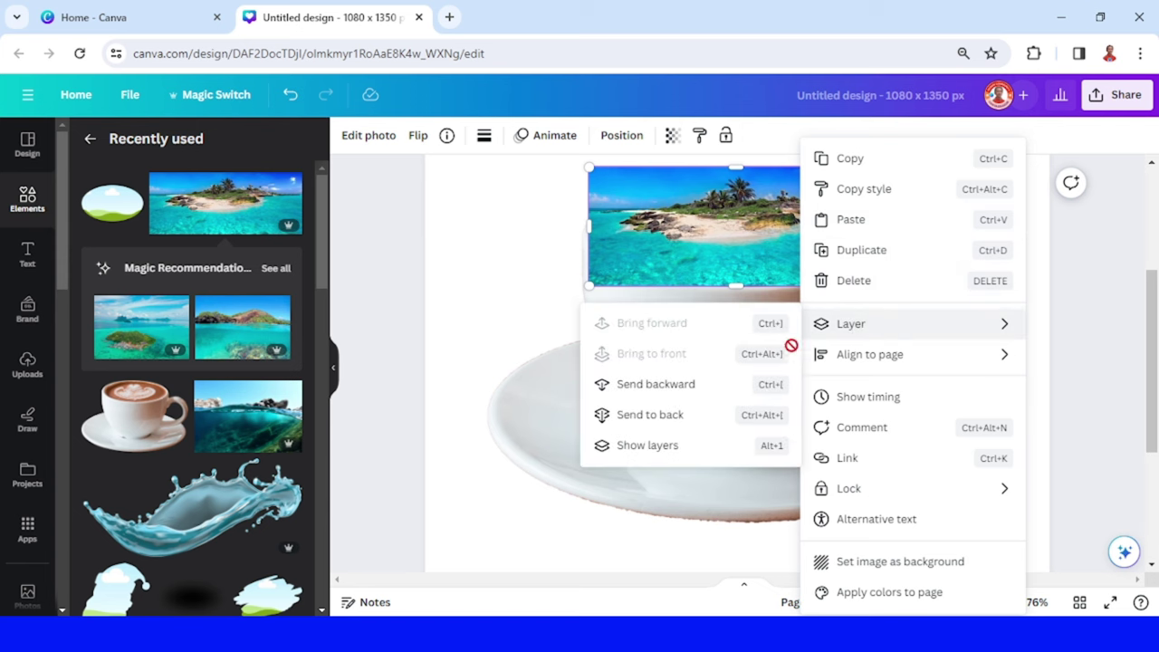
{"action": "left_click", "coordinate": [699, 416]}
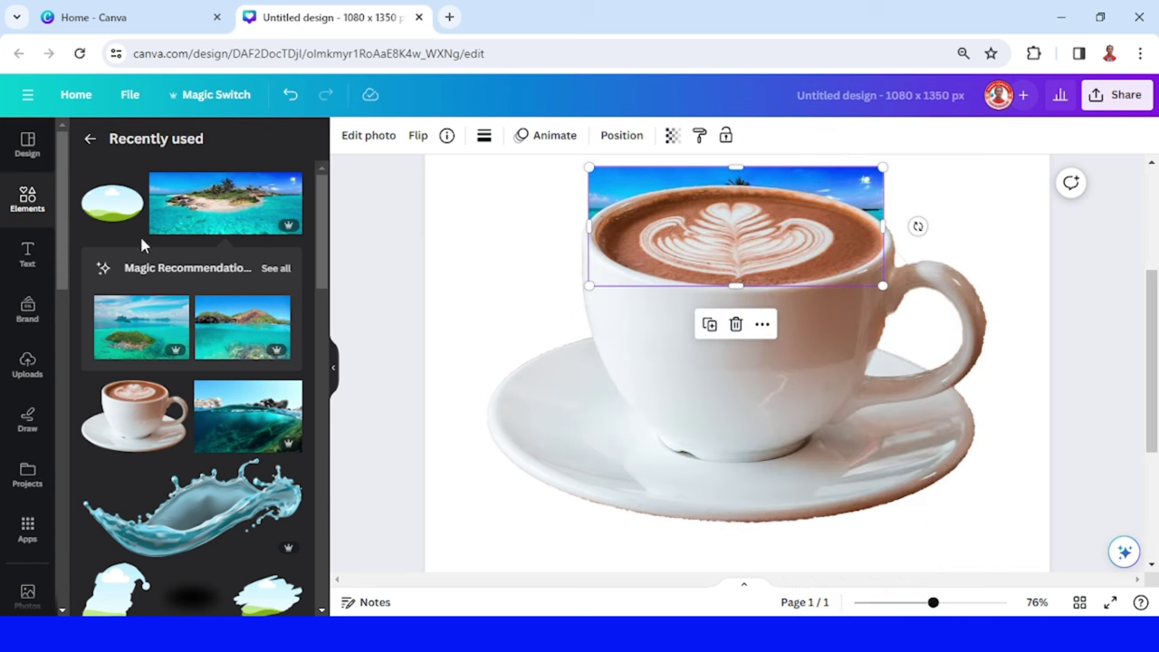
{"action": "left_click", "coordinate": [132, 185]}
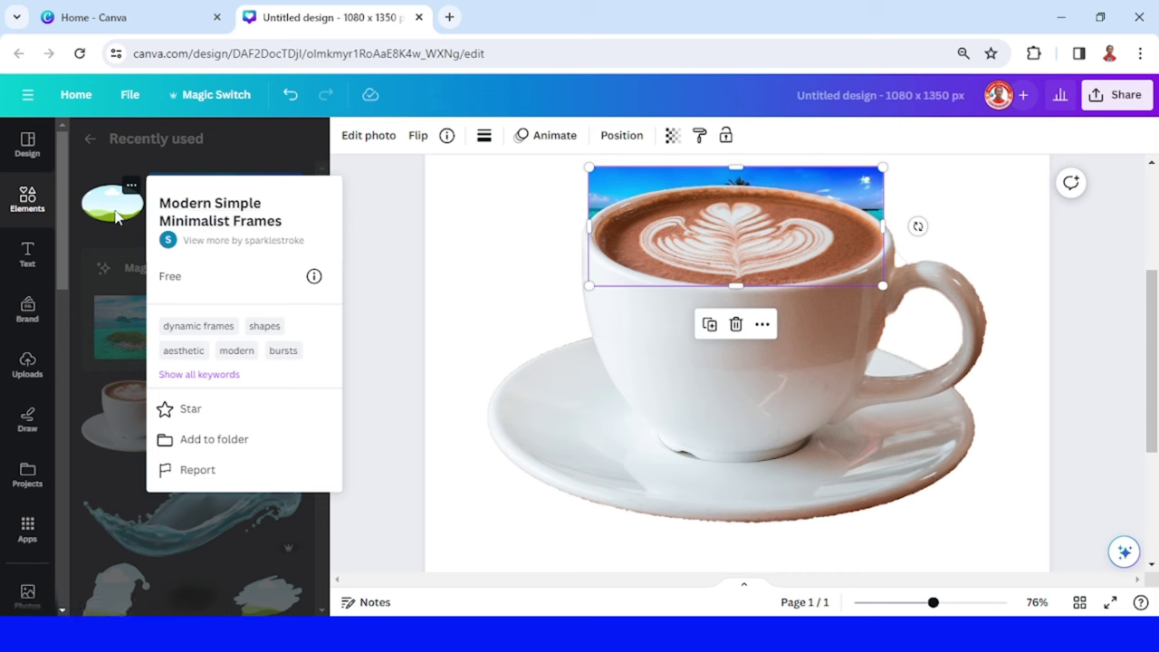
Step: Add the oval landscape frame, shrink it, and flatten it over the cup's opening
{"action": "left_click", "coordinate": [121, 227]}
{"action": "left_click_drag", "start_coordinate": [687, 388], "coordinate": [706, 260]}
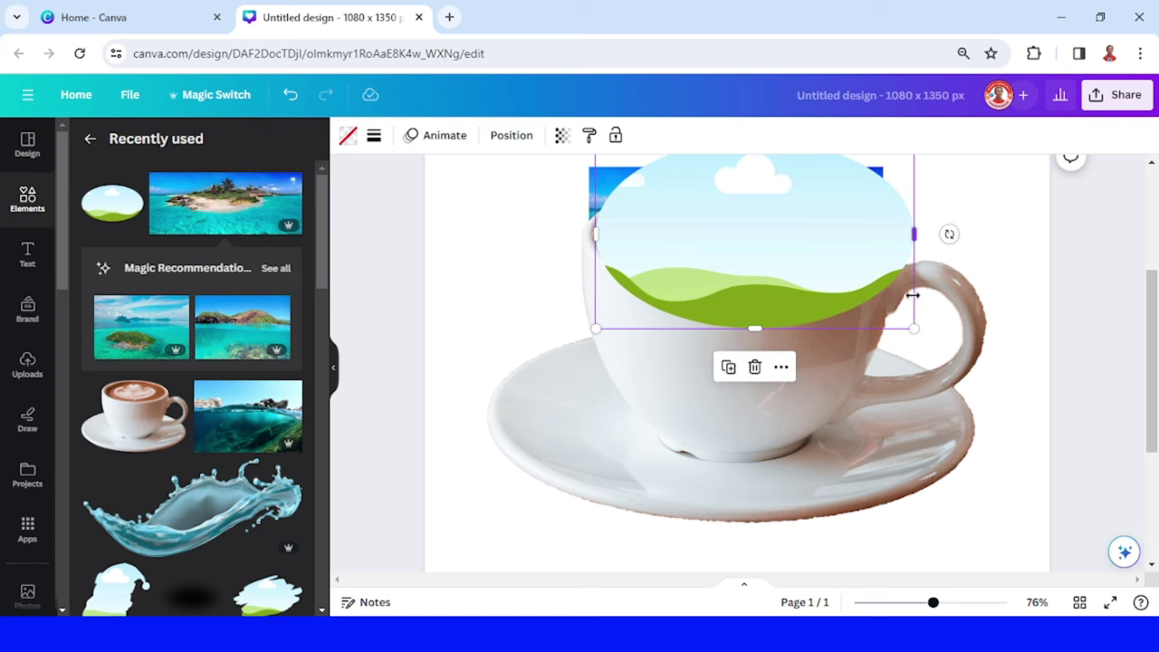
{"action": "left_click_drag", "start_coordinate": [915, 329], "coordinate": [887, 308]}
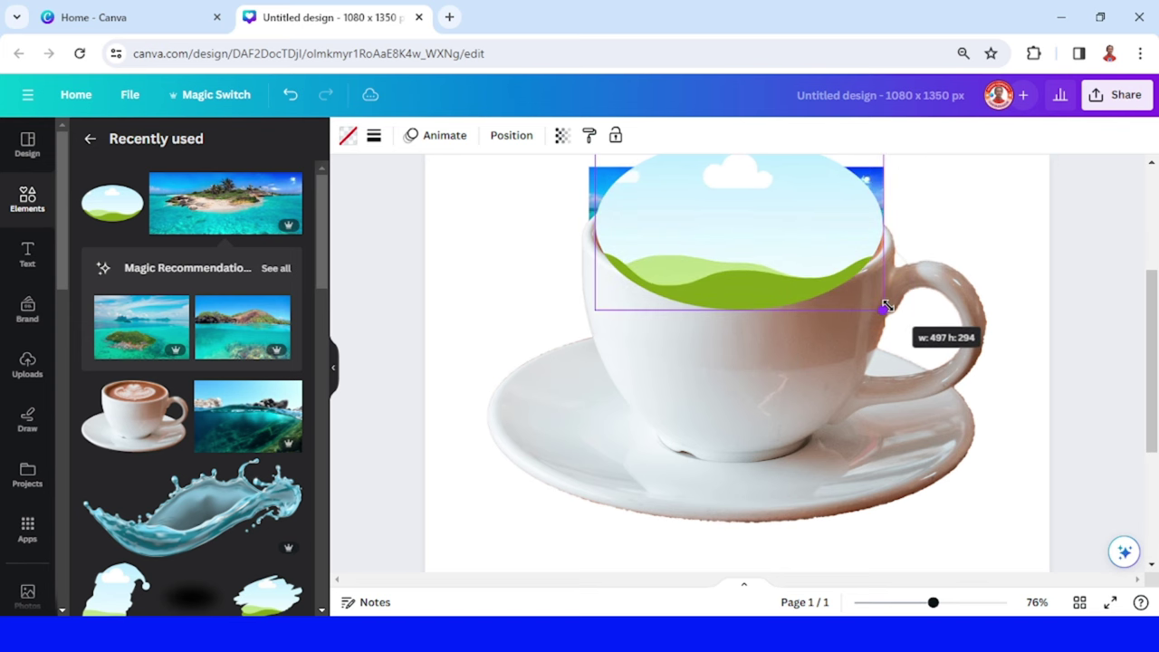
{"action": "scroll", "coordinate": [760, 217], "scroll_direction": "up", "scroll_amount": 2}
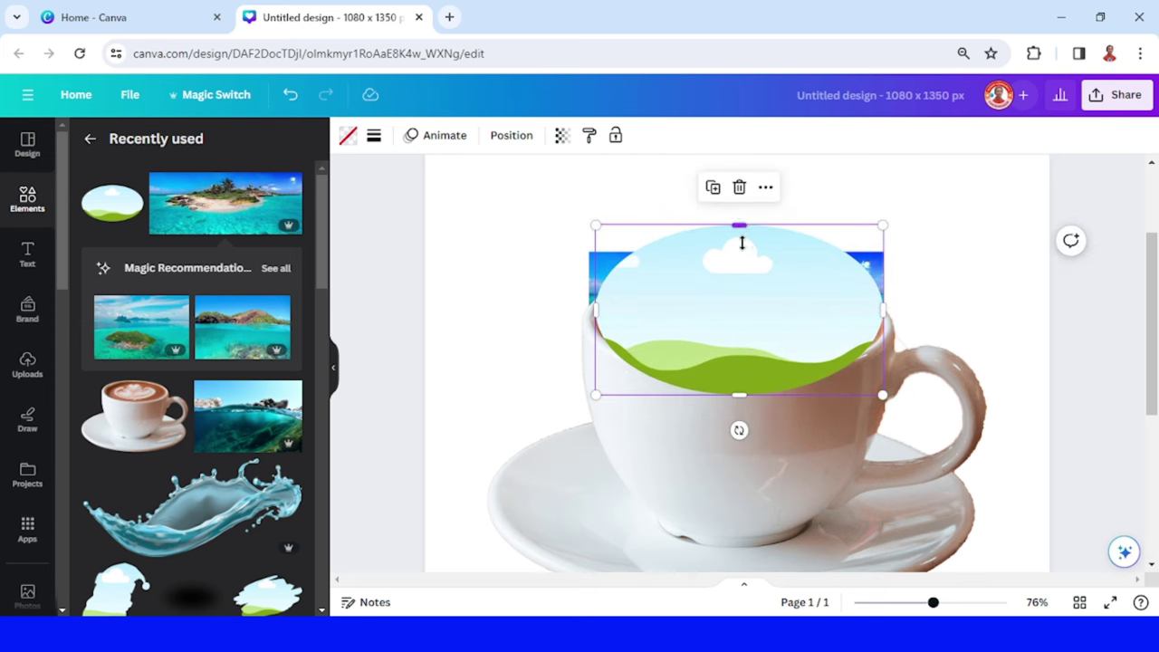
{"action": "left_click_drag", "start_coordinate": [742, 242], "coordinate": [740, 269]}
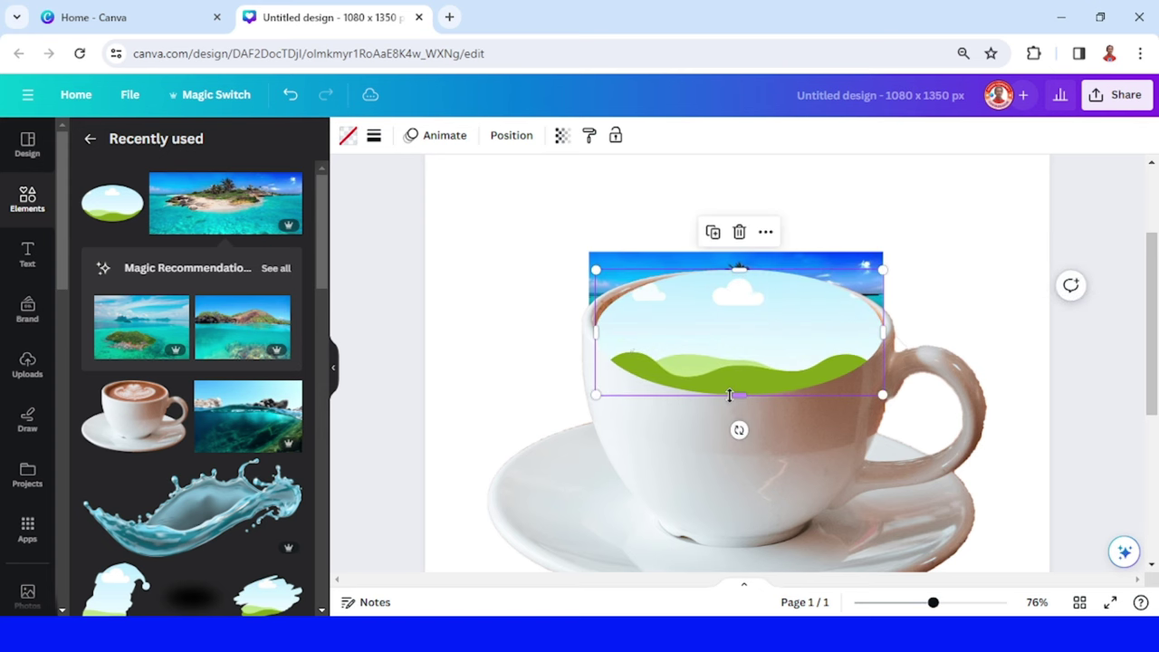
{"action": "left_click_drag", "start_coordinate": [729, 395], "coordinate": [729, 370]}
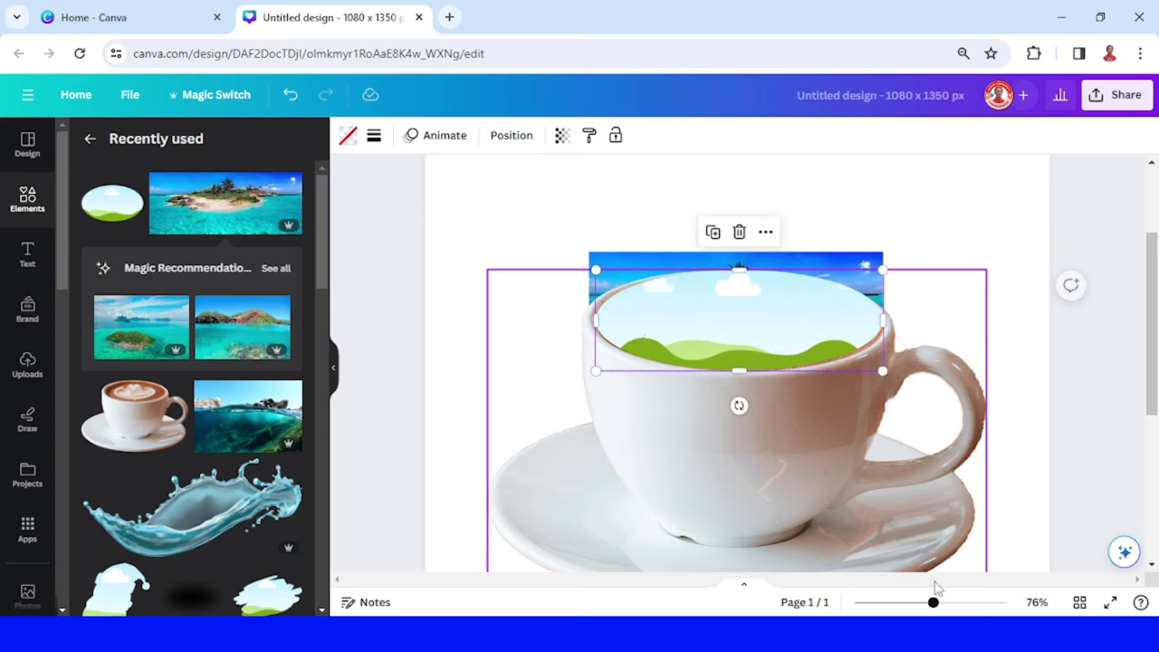
Step: Tilt and widen the oval frame to match the cup rim
{"action": "left_click", "coordinate": [958, 602]}
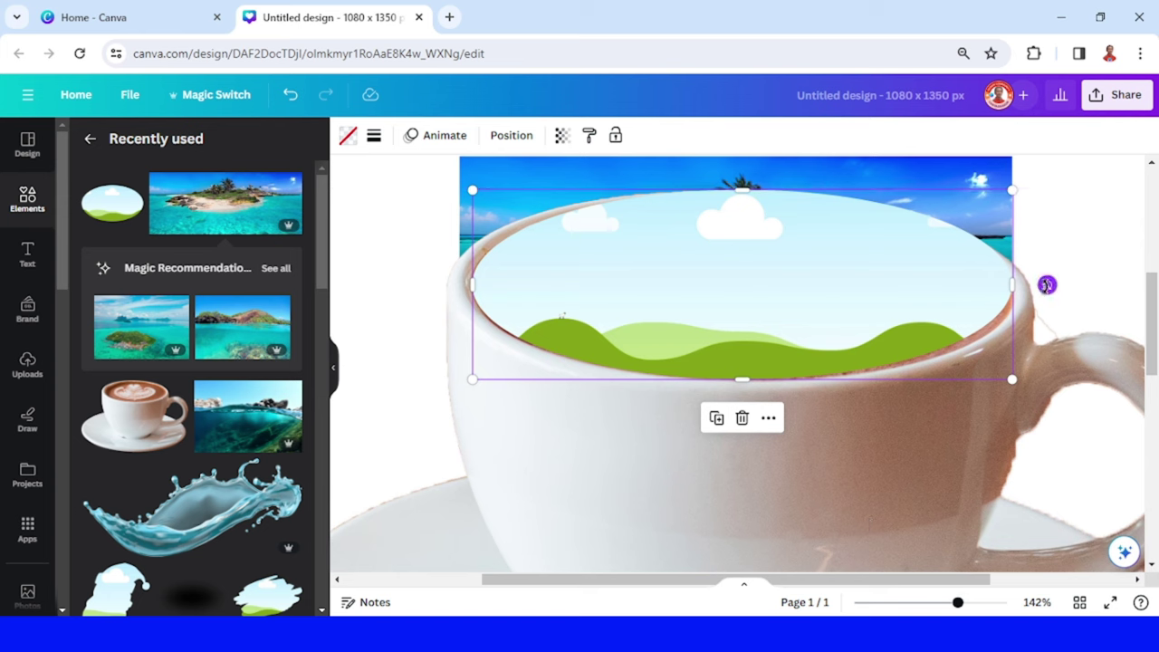
{"action": "left_click_drag", "start_coordinate": [1047, 285], "coordinate": [1045, 292]}
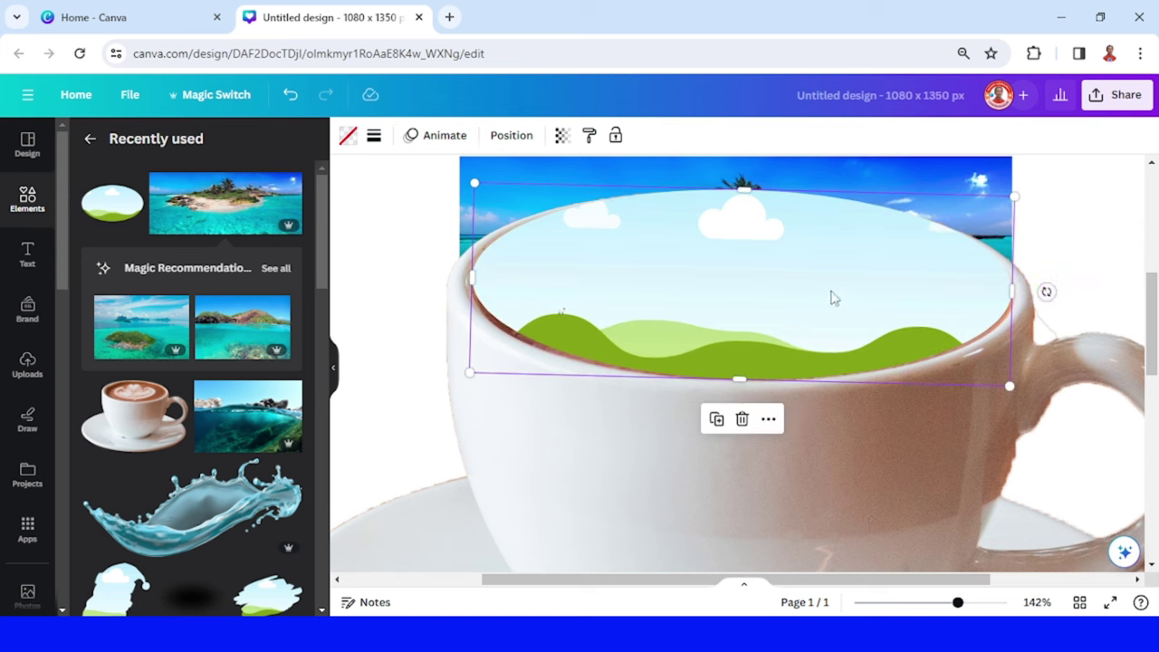
{"action": "left_click_drag", "start_coordinate": [467, 286], "coordinate": [462, 285]}
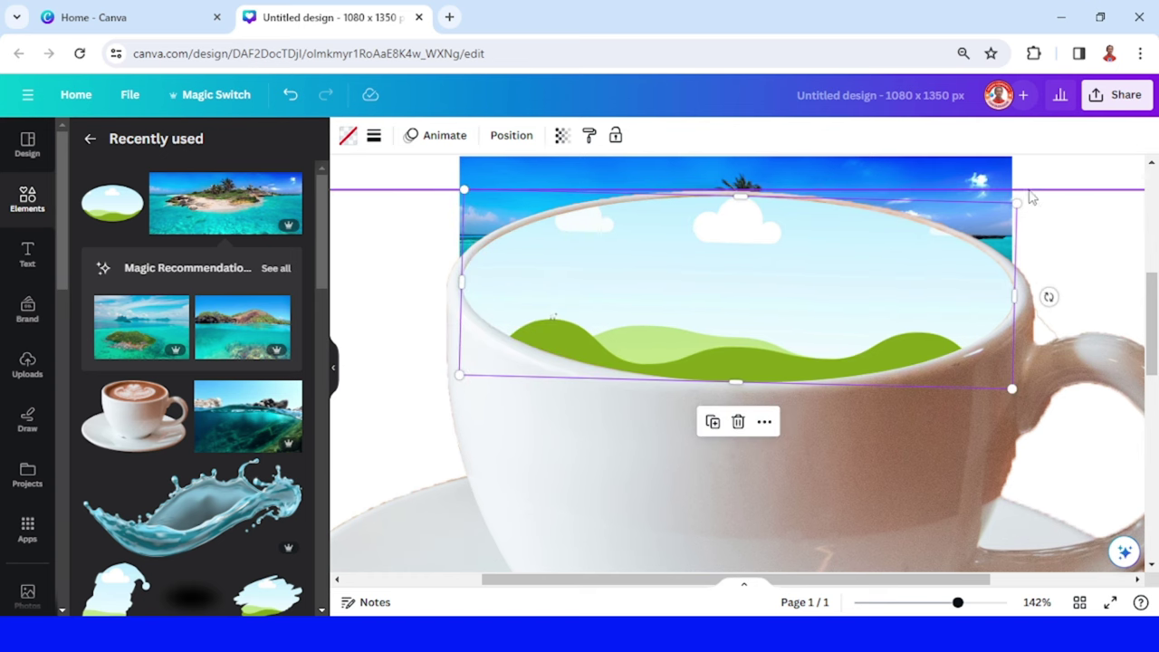
{"action": "left_click", "coordinate": [1003, 198]}
Step: Duplicate the island photo and drop the copy into the oval rim frame
{"action": "scroll", "coordinate": [1002, 197], "scroll_direction": "up", "scroll_amount": 2}
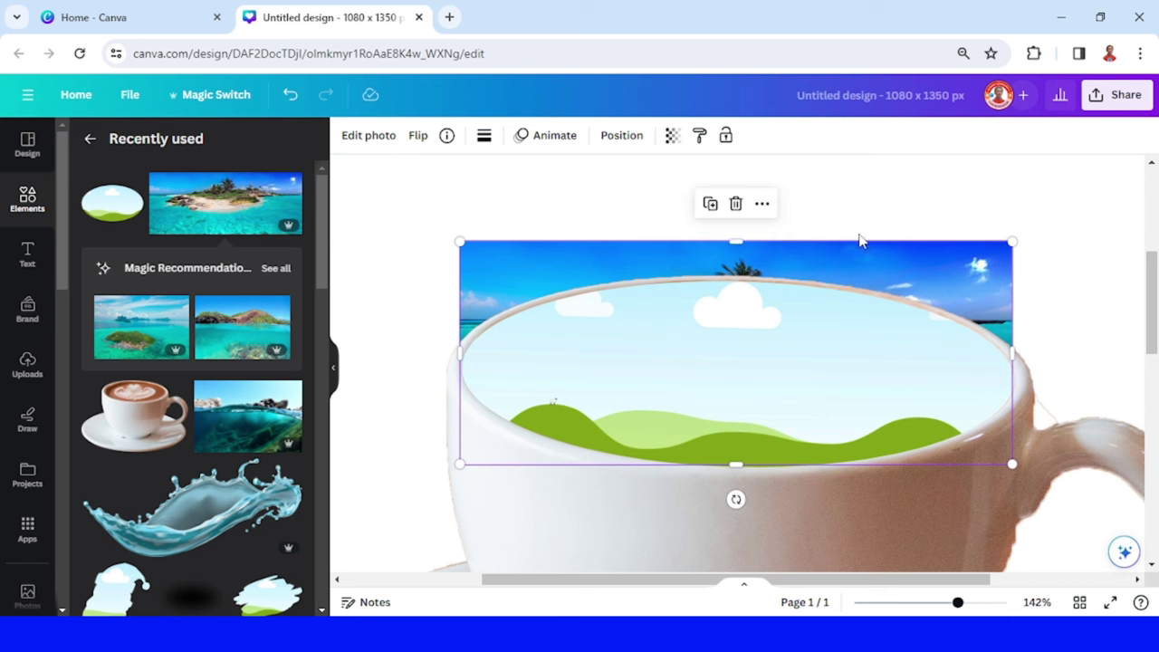
{"action": "left_click", "coordinate": [710, 204]}
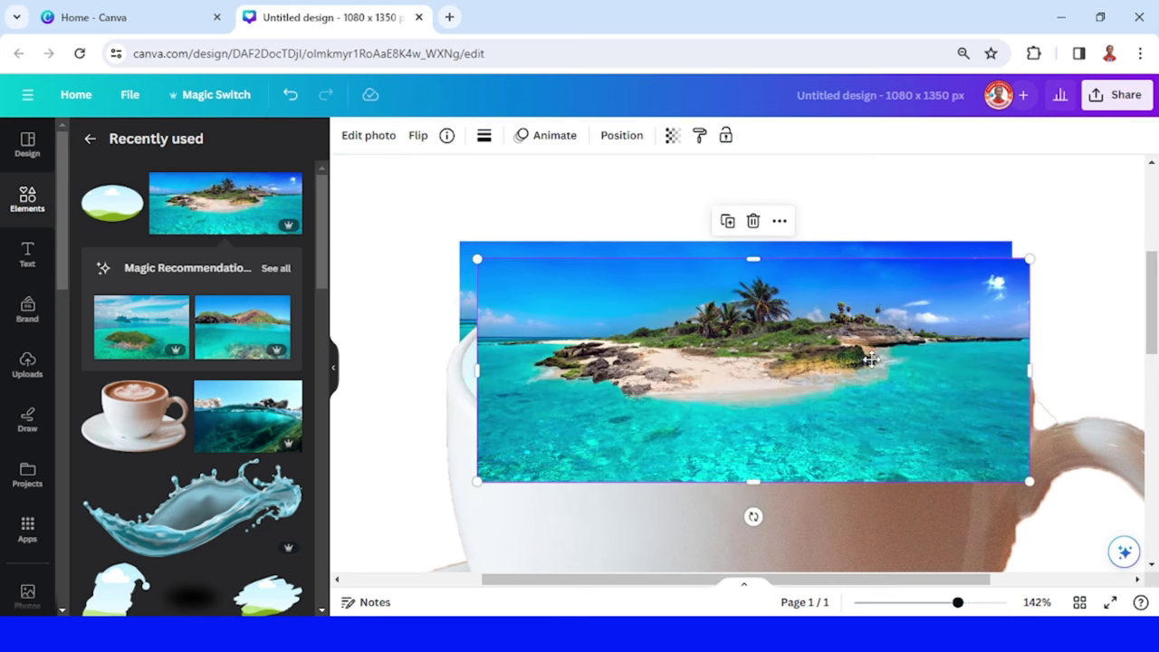
{"action": "left_click_drag", "start_coordinate": [870, 359], "coordinate": [852, 353]}
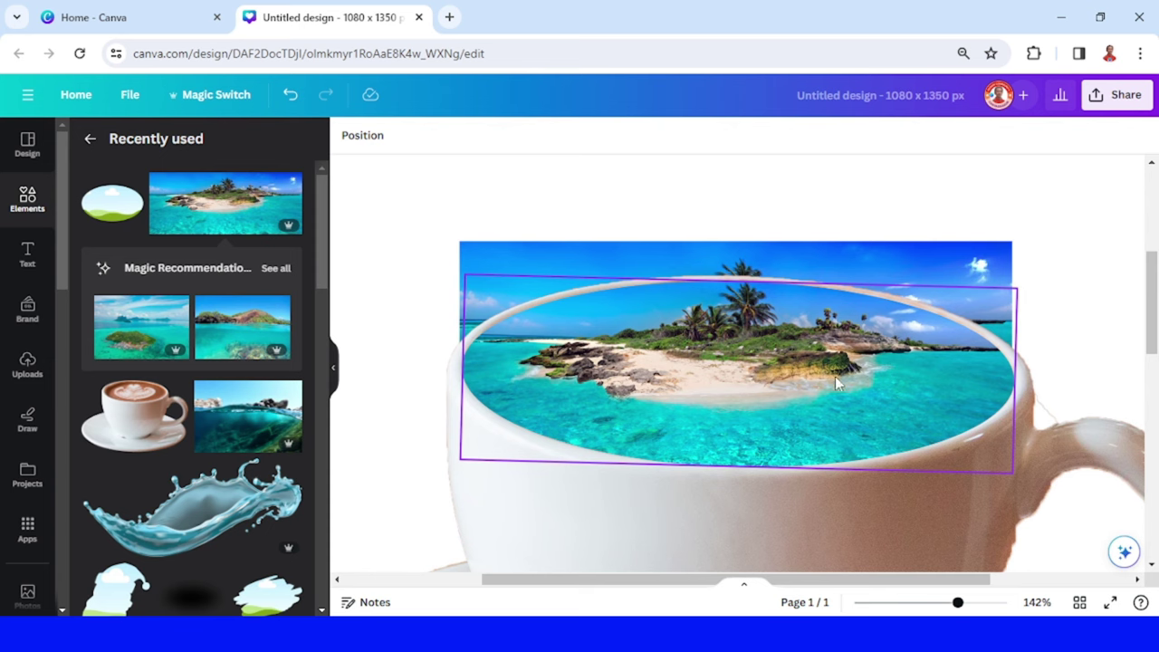
{"action": "left_click_drag", "start_coordinate": [835, 376], "coordinate": [826, 376]}
{"action": "double_click", "coordinate": [826, 376]}
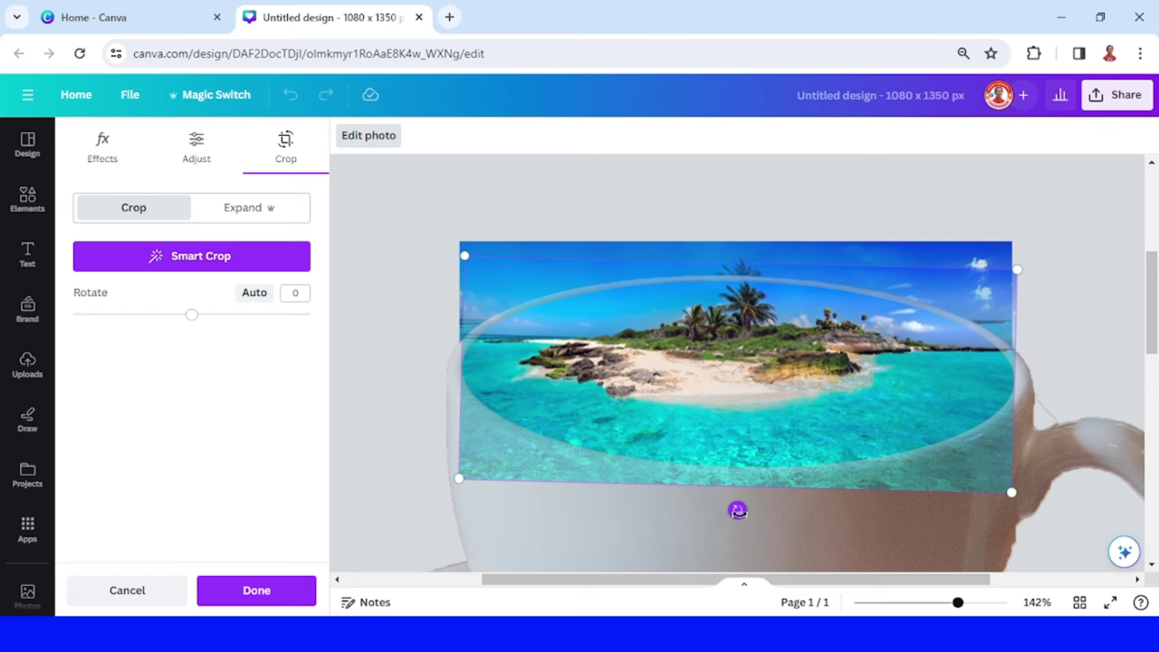
Step: Tilt and shift the island photo inside the oval frame, then confirm the crop
{"action": "left_click_drag", "start_coordinate": [737, 511], "coordinate": [742, 520]}
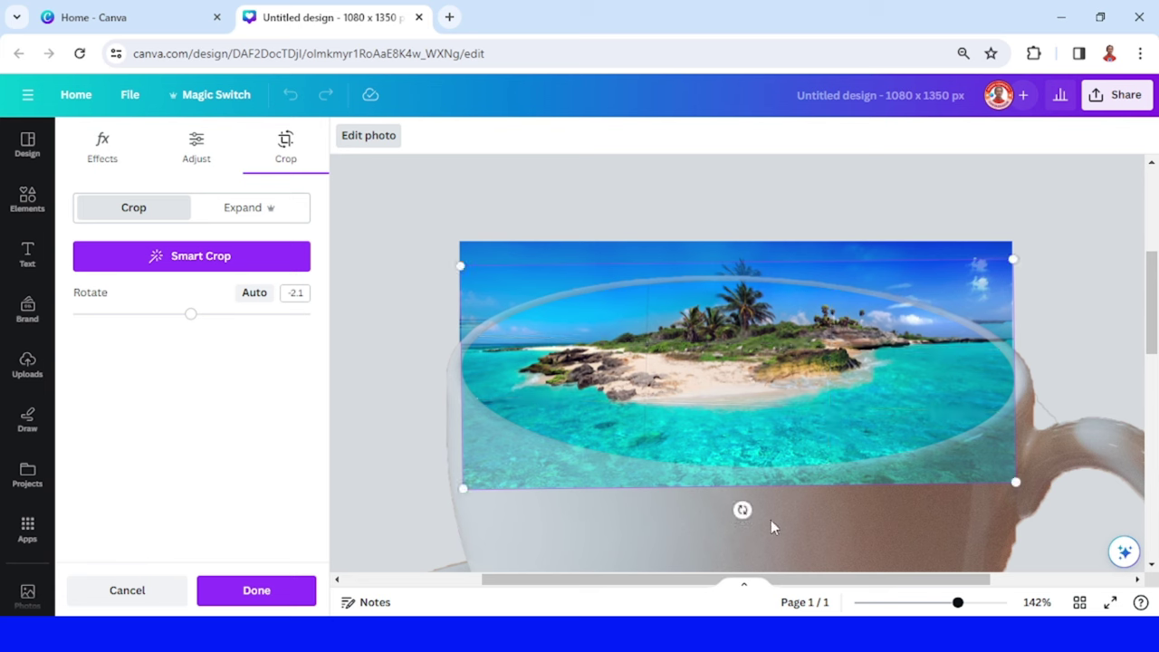
{"action": "left_click_drag", "start_coordinate": [698, 405], "coordinate": [696, 369]}
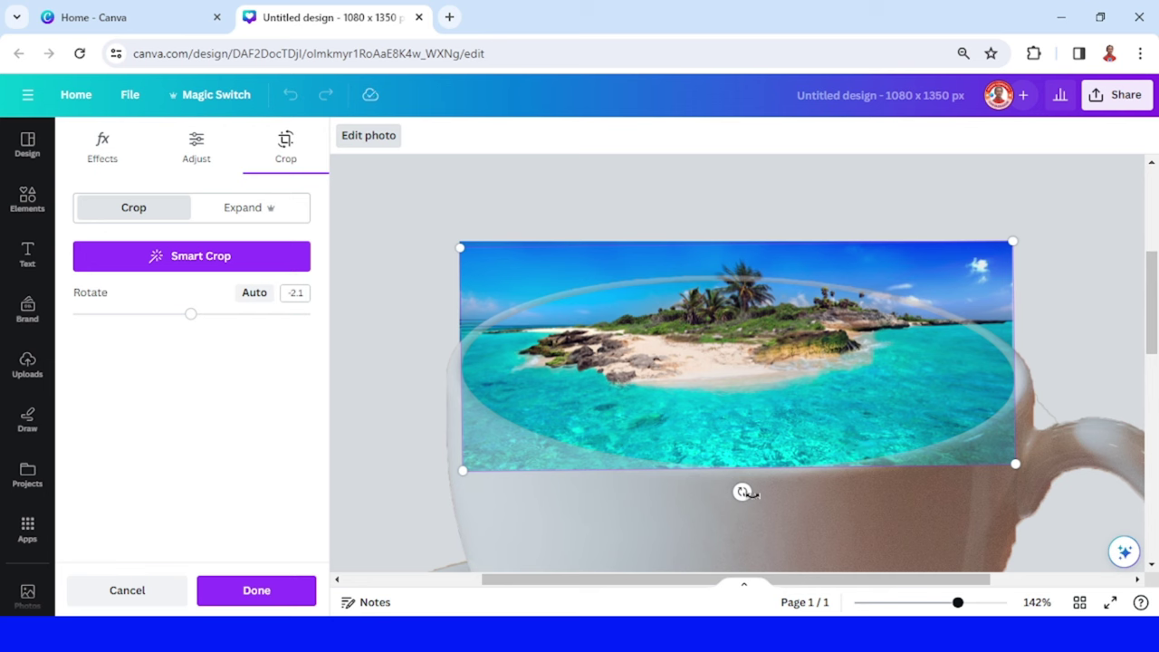
{"action": "left_click_drag", "start_coordinate": [743, 492], "coordinate": [745, 495]}
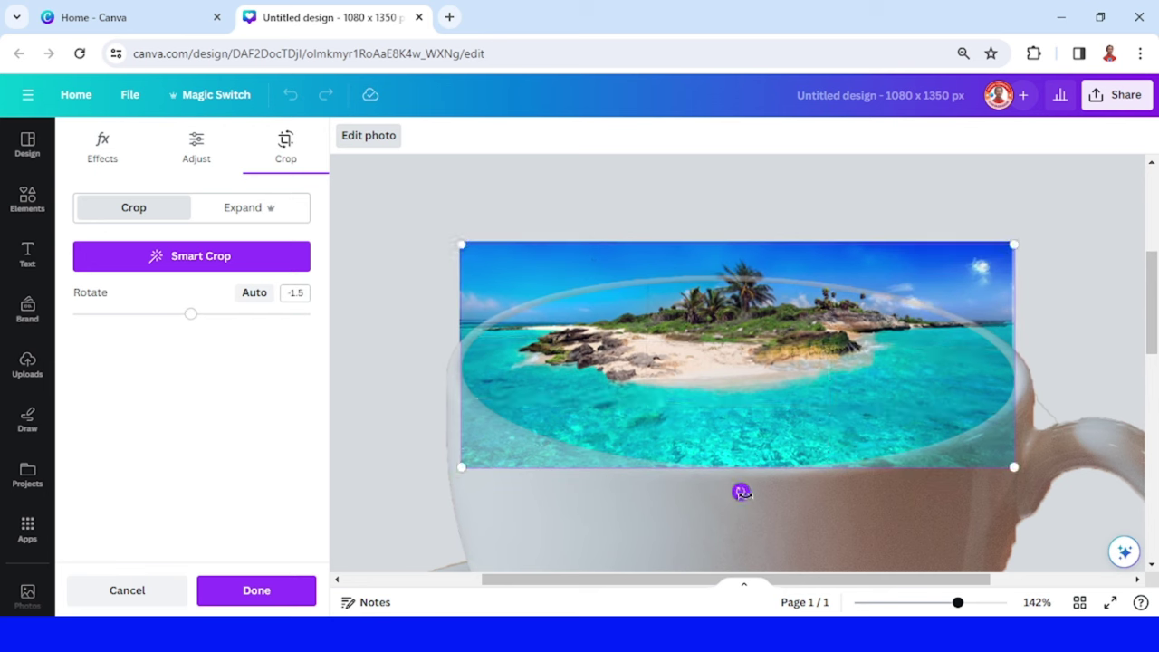
{"action": "left_click_drag", "start_coordinate": [748, 394], "coordinate": [743, 381]}
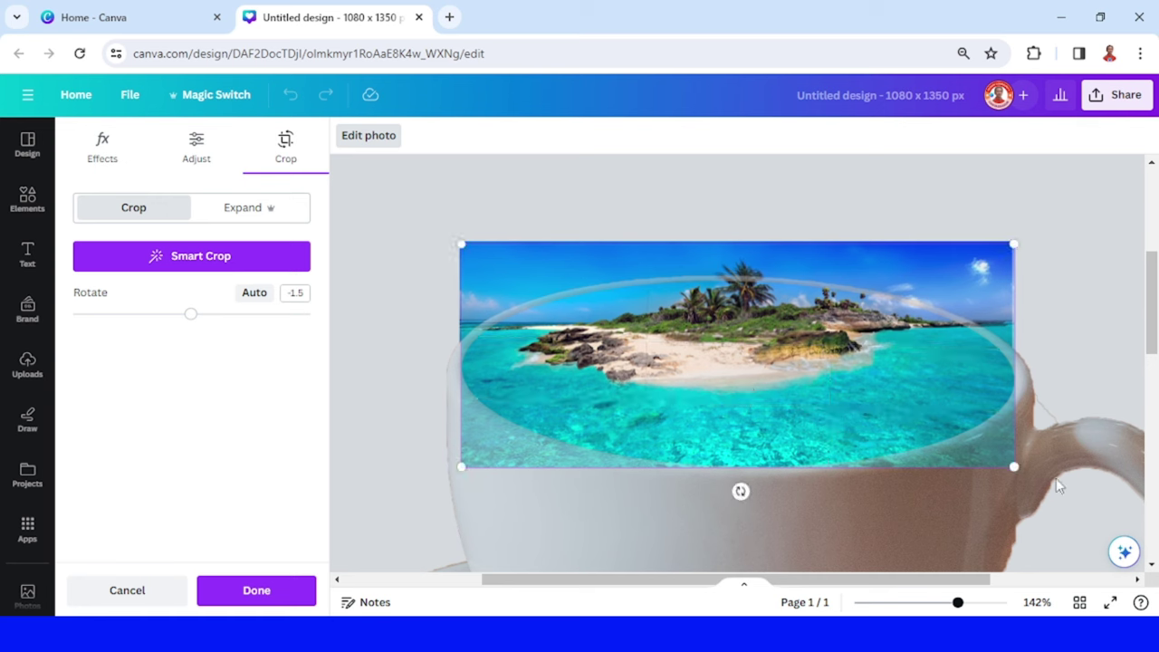
{"action": "left_click_drag", "start_coordinate": [1016, 470], "coordinate": [1007, 463]}
{"action": "left_click_drag", "start_coordinate": [662, 317], "coordinate": [662, 317]}
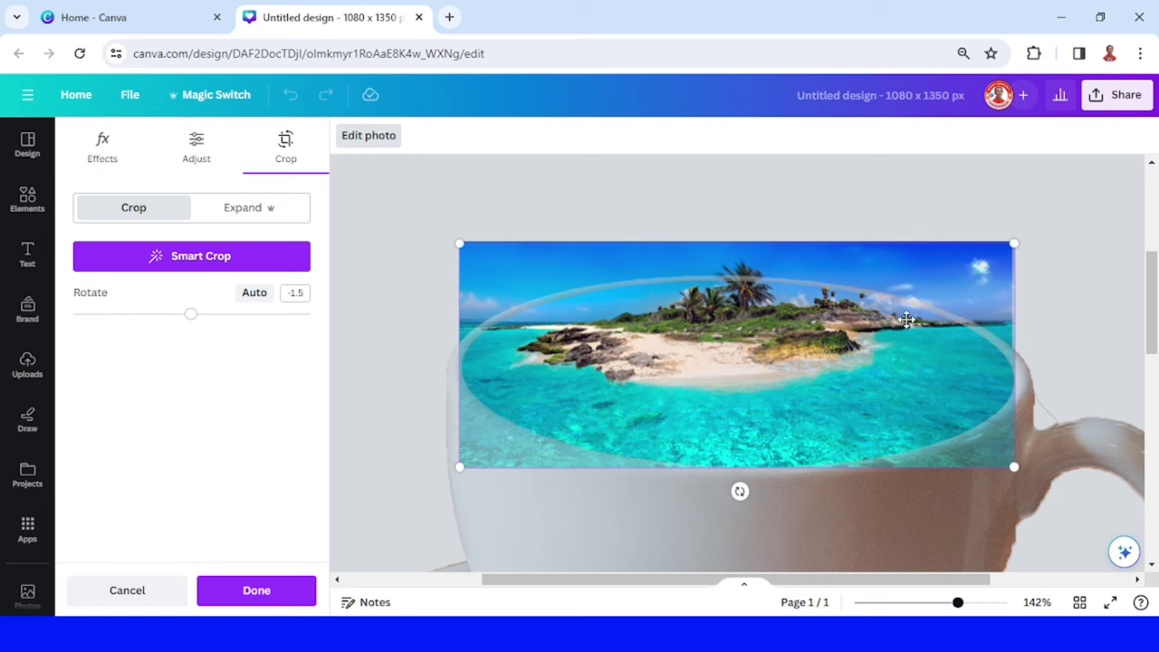
{"action": "left_click", "coordinate": [1076, 288]}
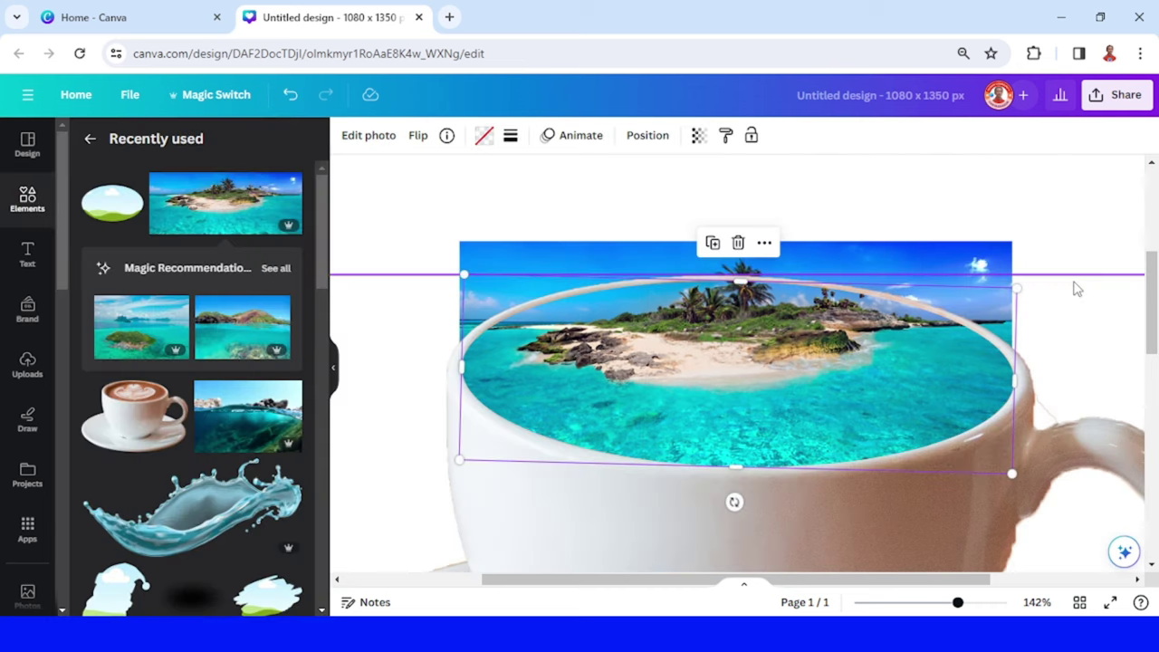
Step: Remove the sky from the standalone island photo with BG Remover
{"action": "left_click", "coordinate": [1000, 260]}
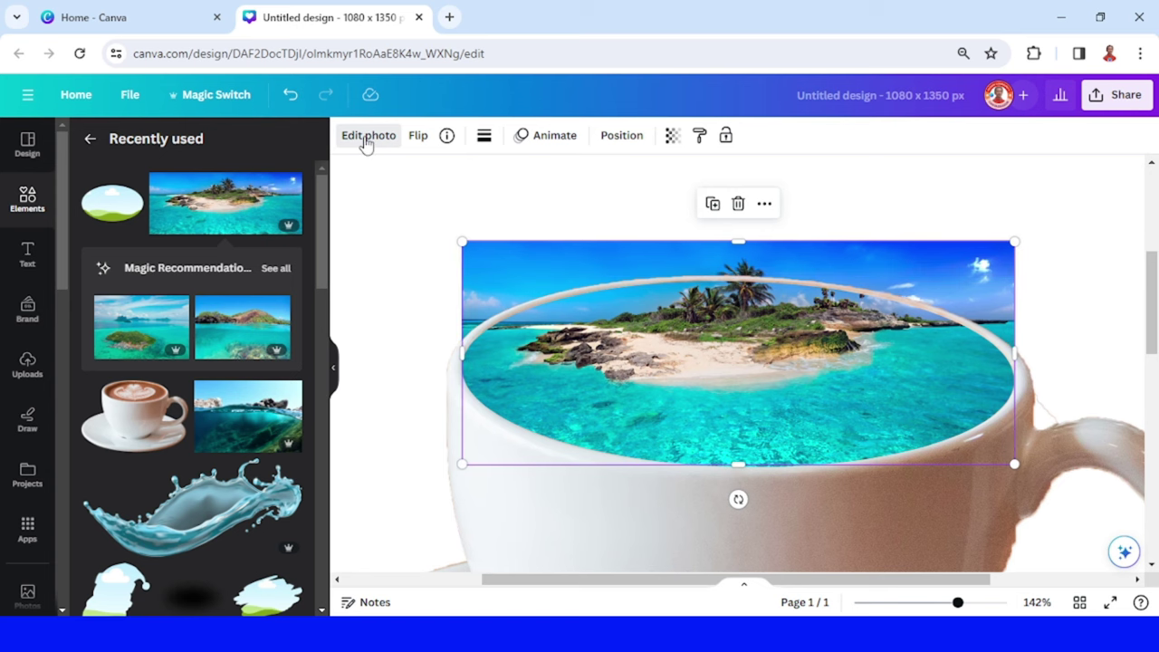
{"action": "left_click", "coordinate": [367, 138]}
{"action": "left_click", "coordinate": [106, 258]}
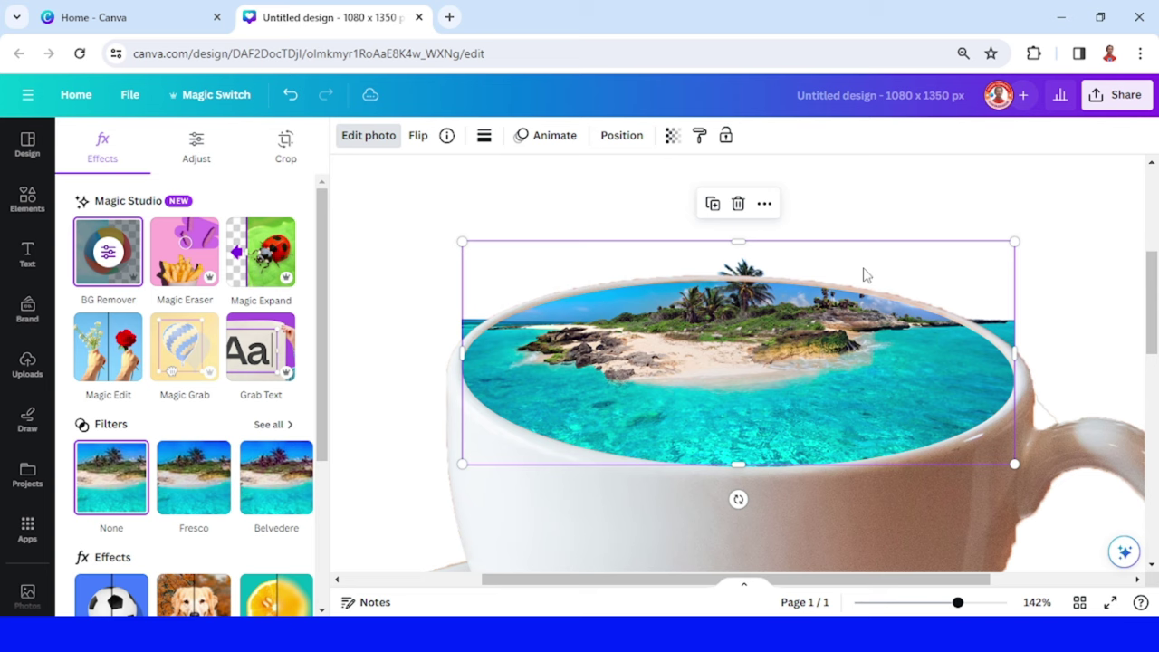
Step: Move the background-free island cutout to the top layer
{"action": "left_click", "coordinate": [621, 137]}
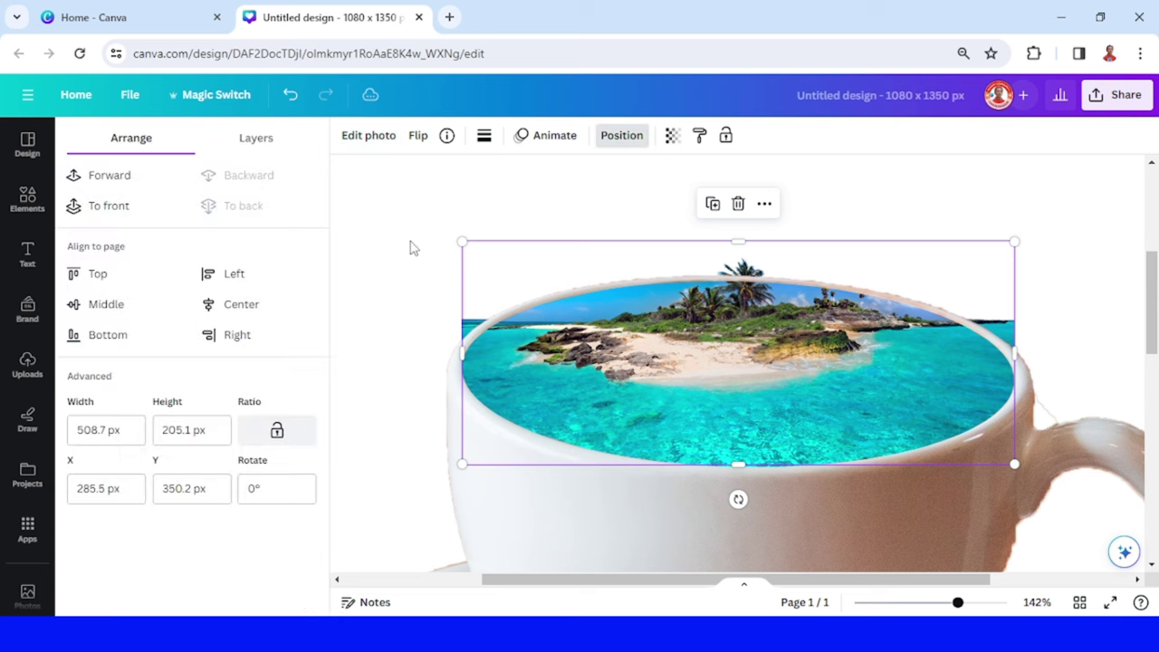
{"action": "left_click", "coordinate": [258, 145]}
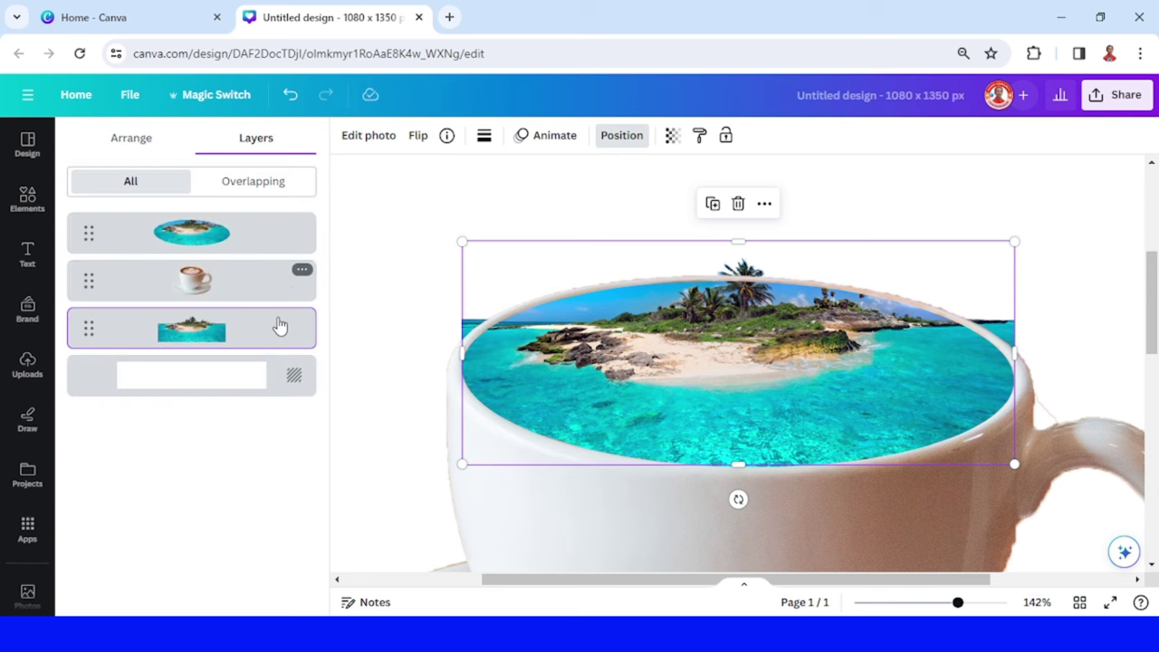
{"action": "mouse_move", "coordinate": [191, 327]}
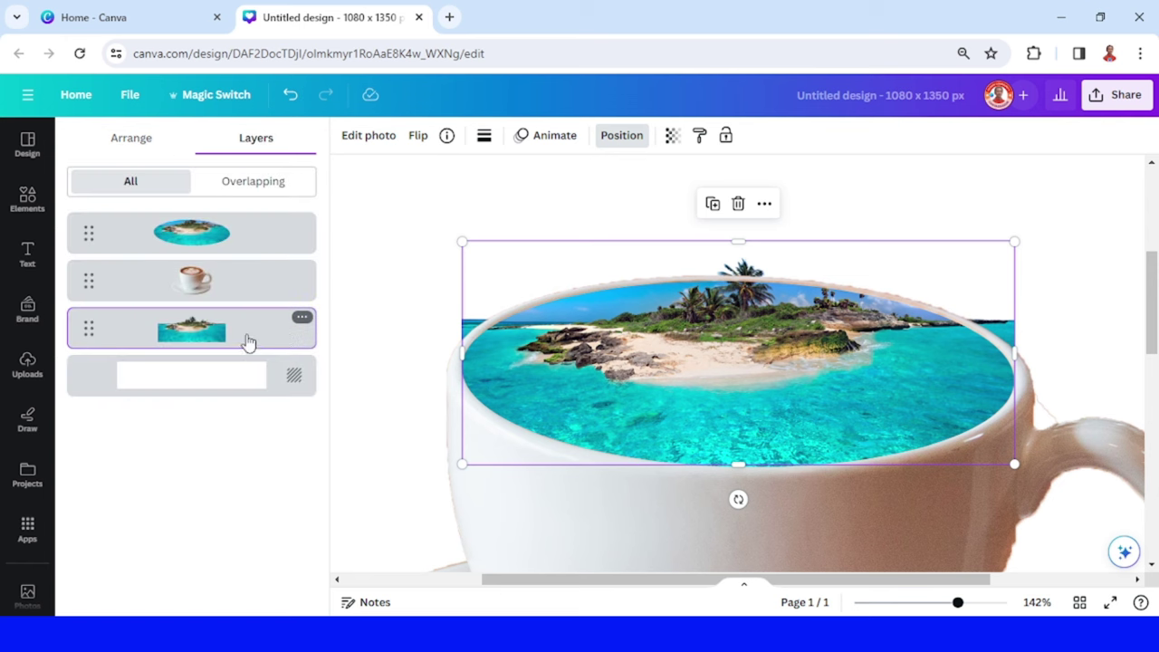
{"action": "left_click_drag", "start_coordinate": [244, 339], "coordinate": [244, 233]}
Step: Crop the island cutout's left, right and bottom sides down to its centre
{"action": "scroll", "coordinate": [675, 390], "scroll_direction": "down", "scroll_amount": 5, "text": "ctrl"}
{"action": "left_click_drag", "start_coordinate": [593, 362], "coordinate": [689, 374]}
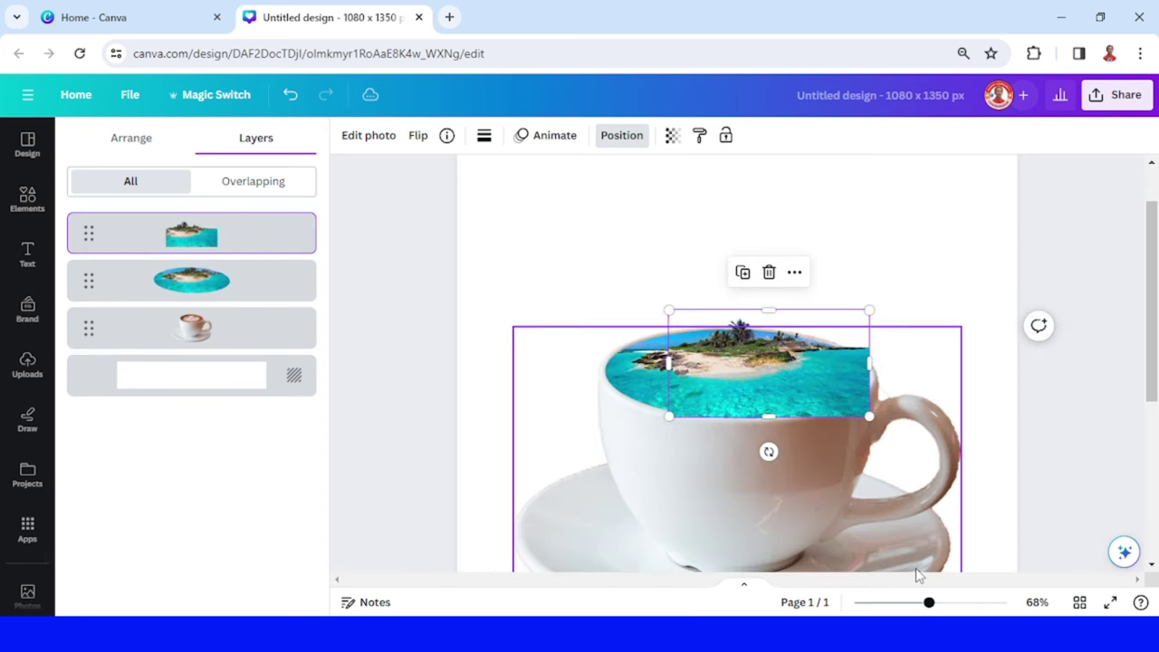
{"action": "left_click", "coordinate": [954, 602]}
{"action": "left_click_drag", "start_coordinate": [993, 411], "coordinate": [858, 411]}
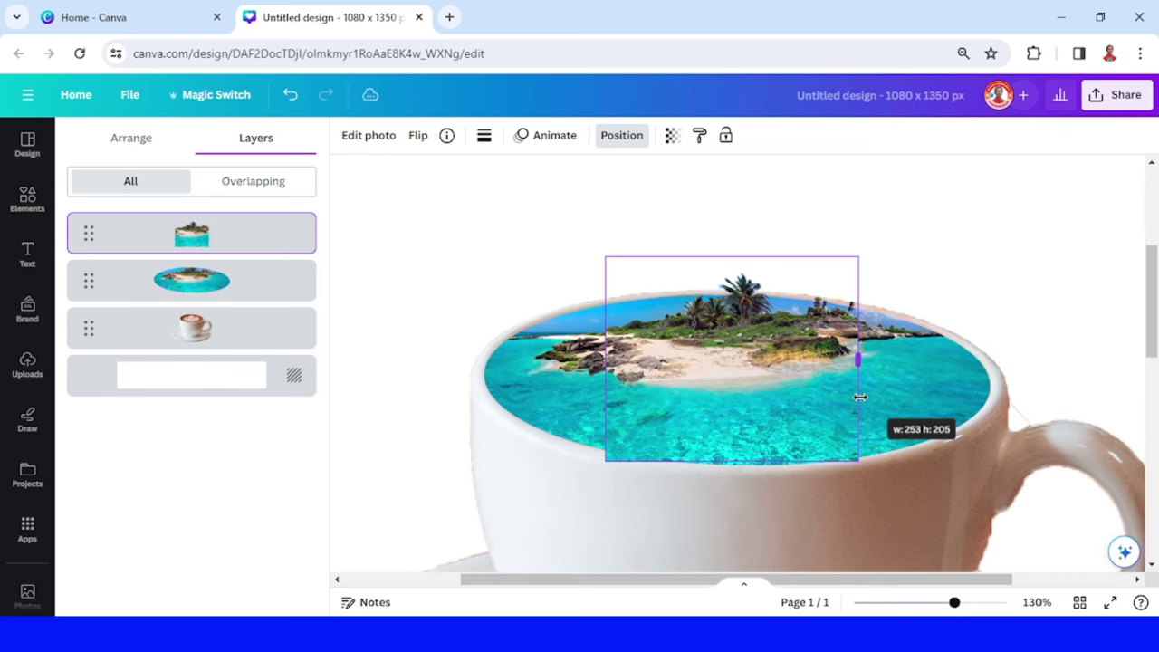
{"action": "left_click_drag", "start_coordinate": [732, 461], "coordinate": [734, 423]}
{"action": "scroll", "coordinate": [888, 349], "scroll_direction": "up", "scroll_amount": 3}
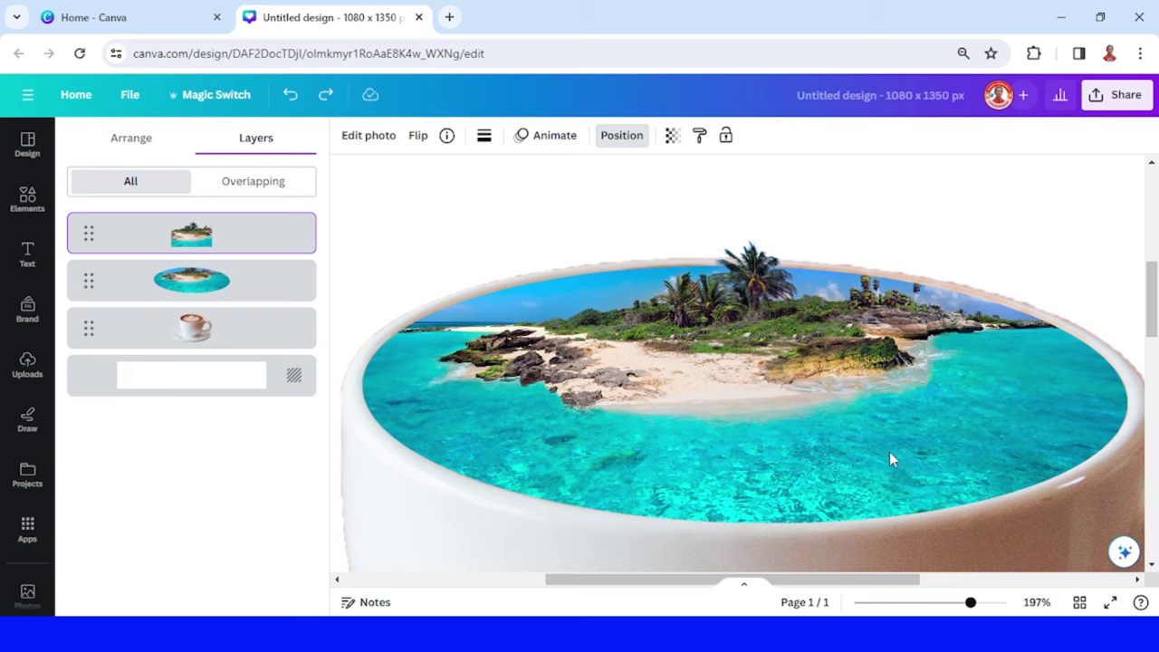
Step: Nudge the island cutout up three times with the on-screen Up arrow, then deselect it
{"action": "key", "text": "ctrl+super+o"}
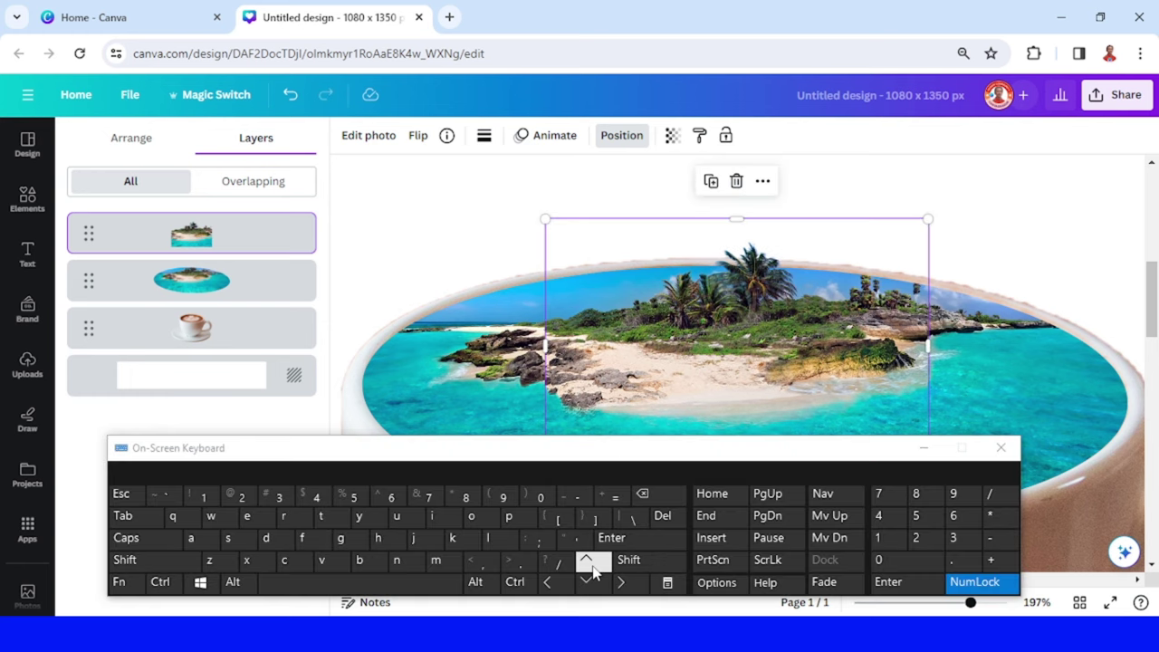
{"action": "left_click", "coordinate": [592, 562]}
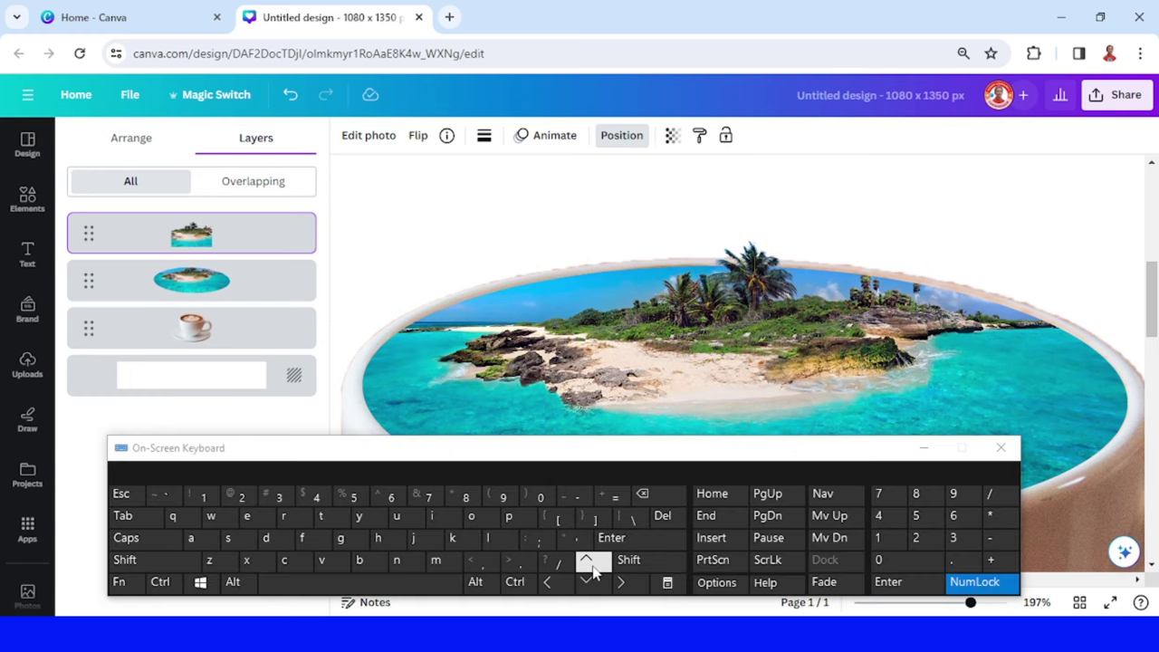
{"action": "left_click", "coordinate": [592, 563]}
{"action": "left_click", "coordinate": [592, 564]}
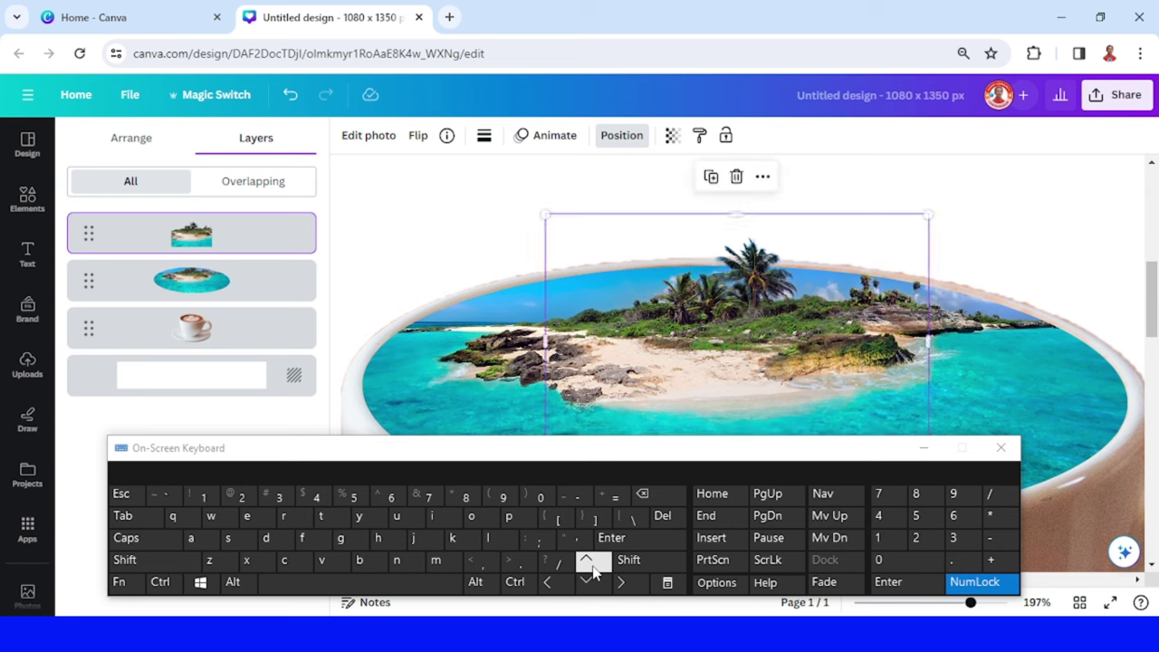
{"action": "left_click", "coordinate": [1029, 234]}
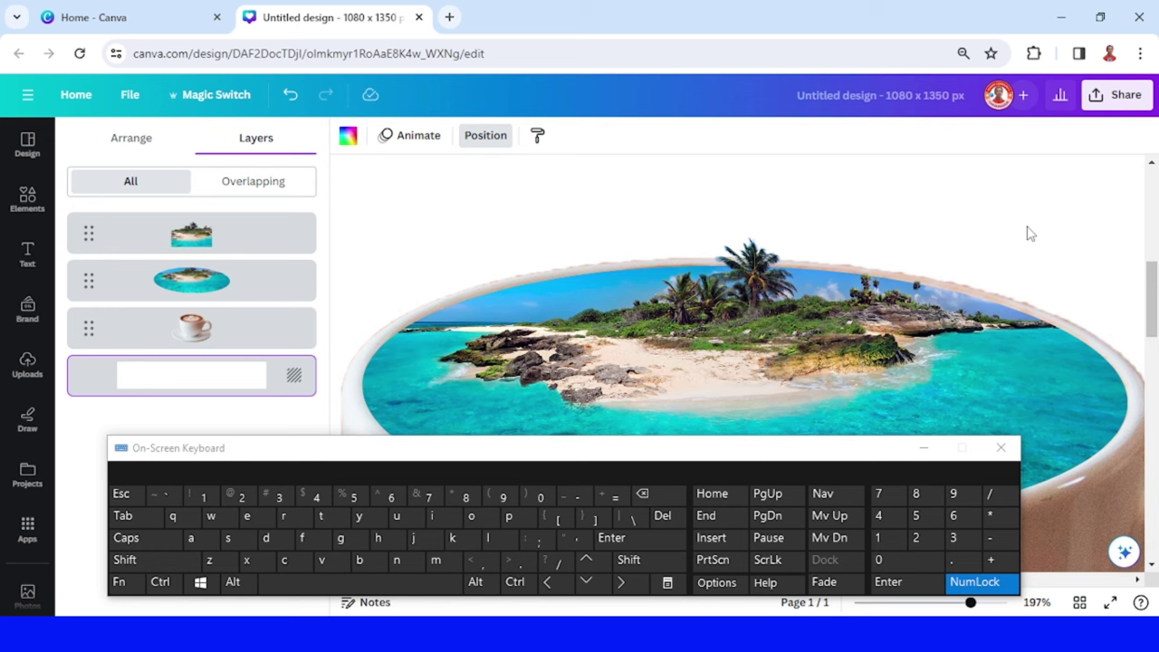
{"action": "scroll", "coordinate": [735, 220], "scroll_direction": "down", "scroll_amount": 5}
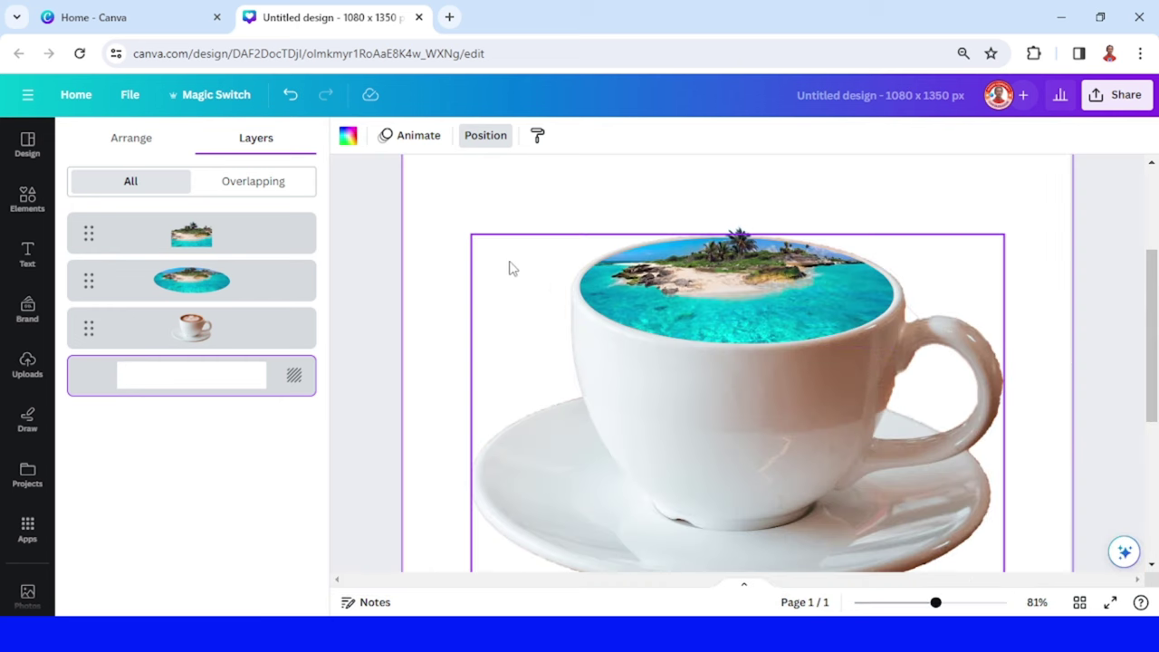
Step: Add the Simple Santa Claus frame from recently used elements
{"action": "left_click", "coordinate": [28, 201]}
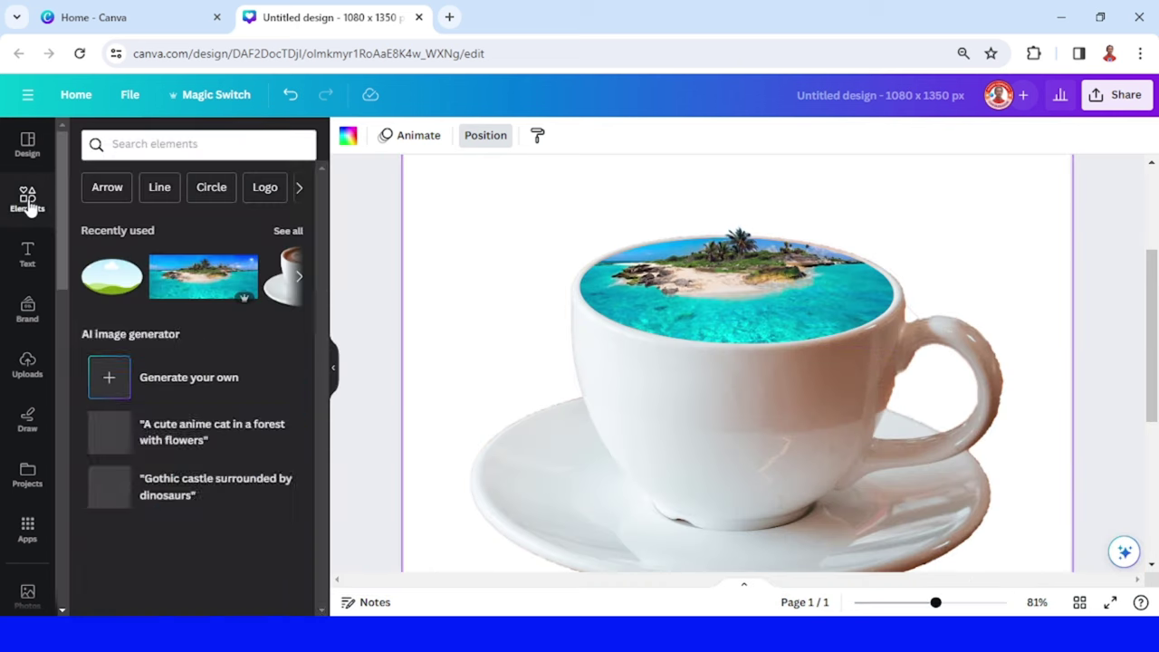
{"action": "left_click", "coordinate": [288, 231]}
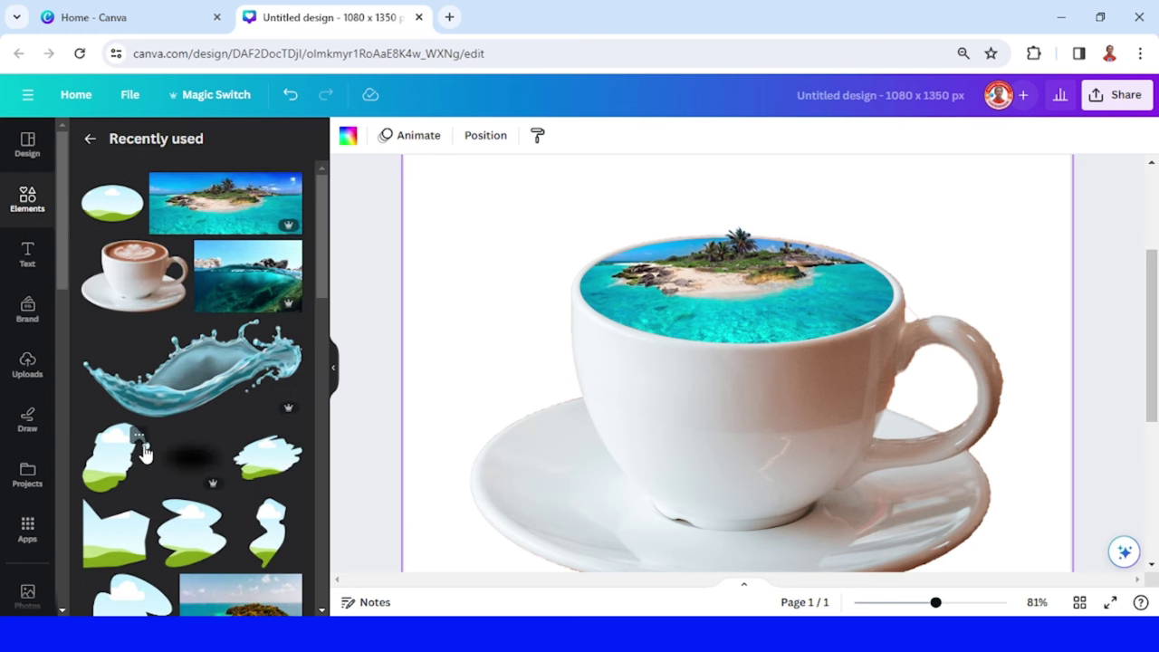
{"action": "left_click", "coordinate": [140, 438]}
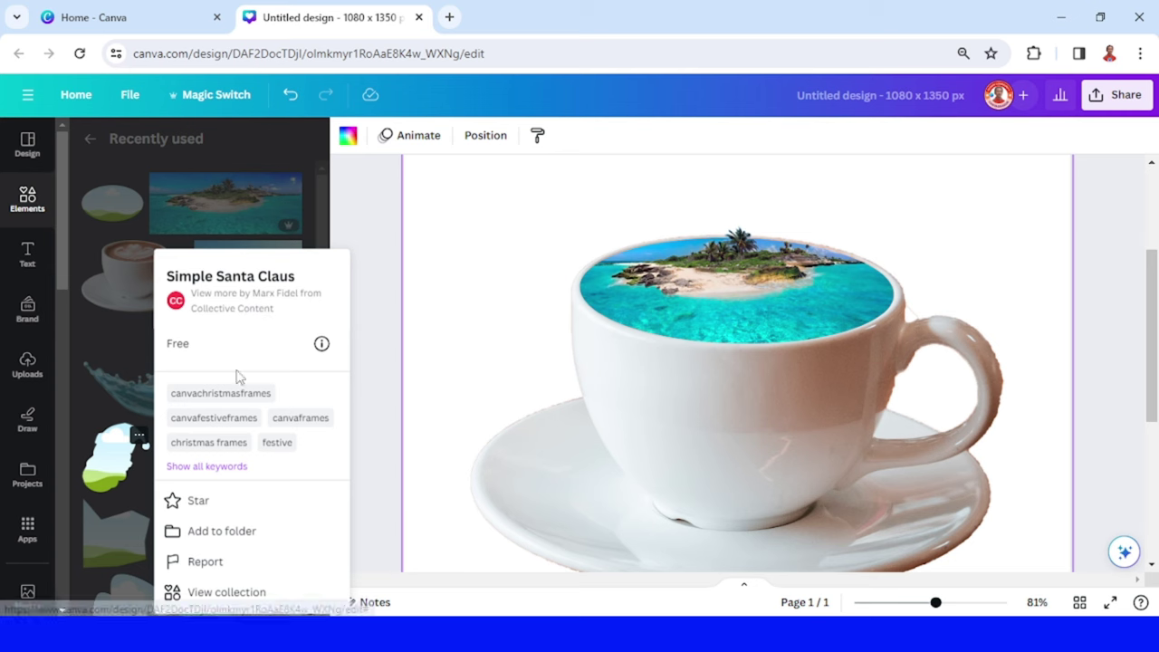
{"action": "left_click", "coordinate": [104, 471]}
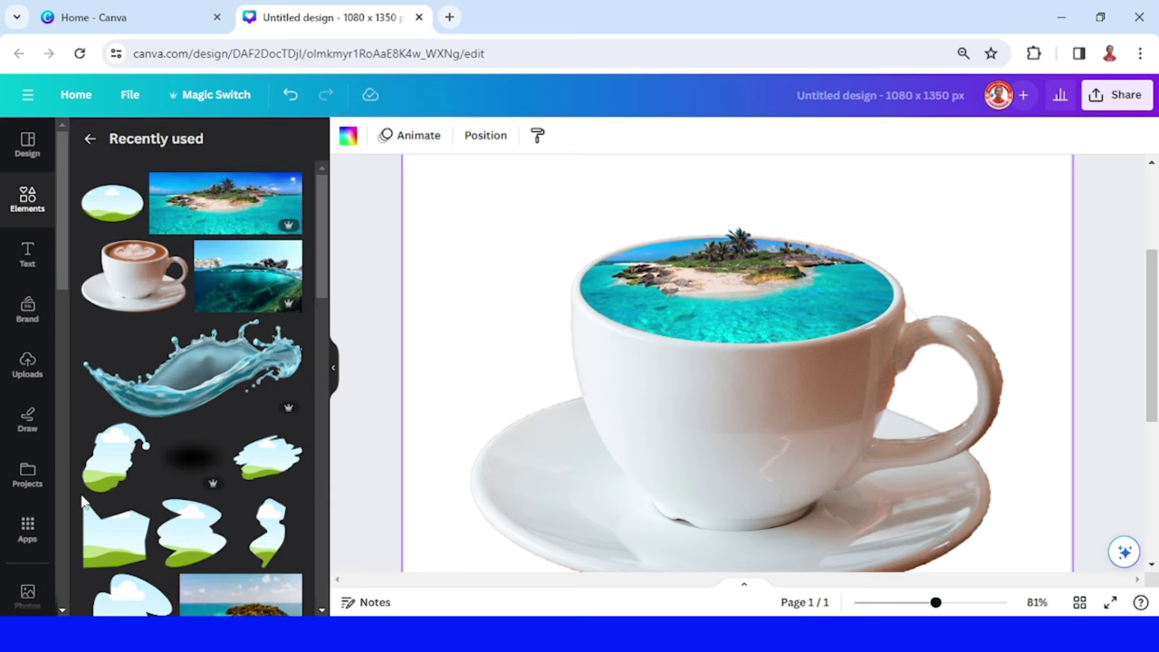
{"action": "left_click", "coordinate": [111, 466]}
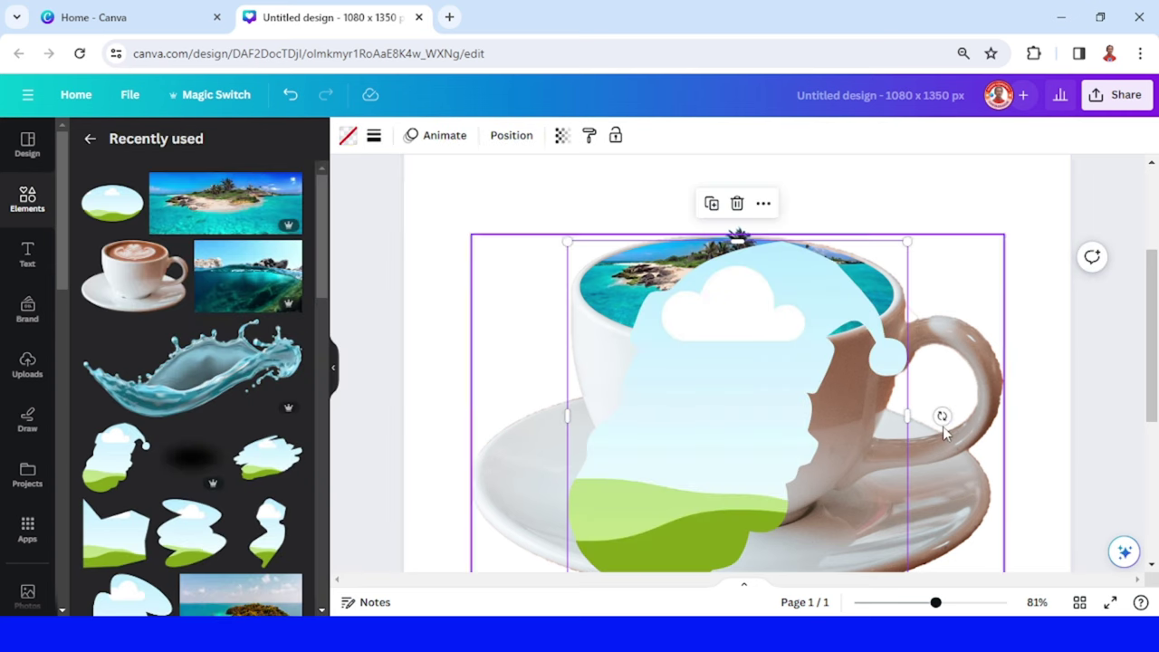
Step: Shrink, tilt and place the Santa frame on the cup's front below the rim
{"action": "left_click_drag", "start_coordinate": [908, 241], "coordinate": [777, 377]}
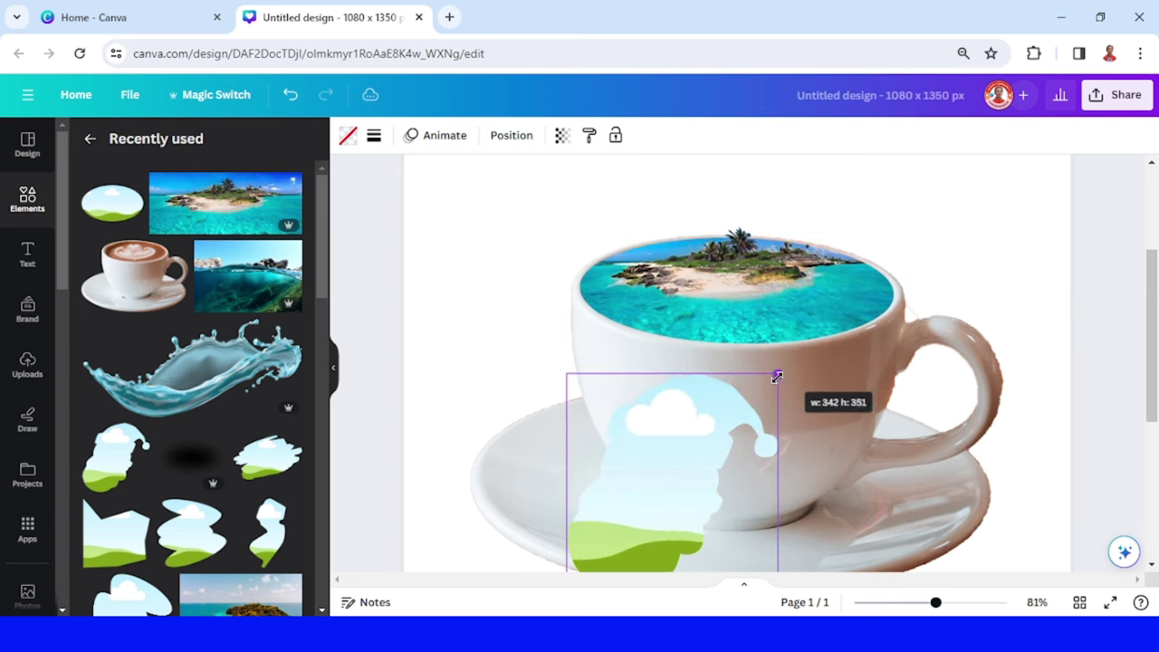
{"action": "left_click_drag", "start_coordinate": [677, 494], "coordinate": [766, 401]}
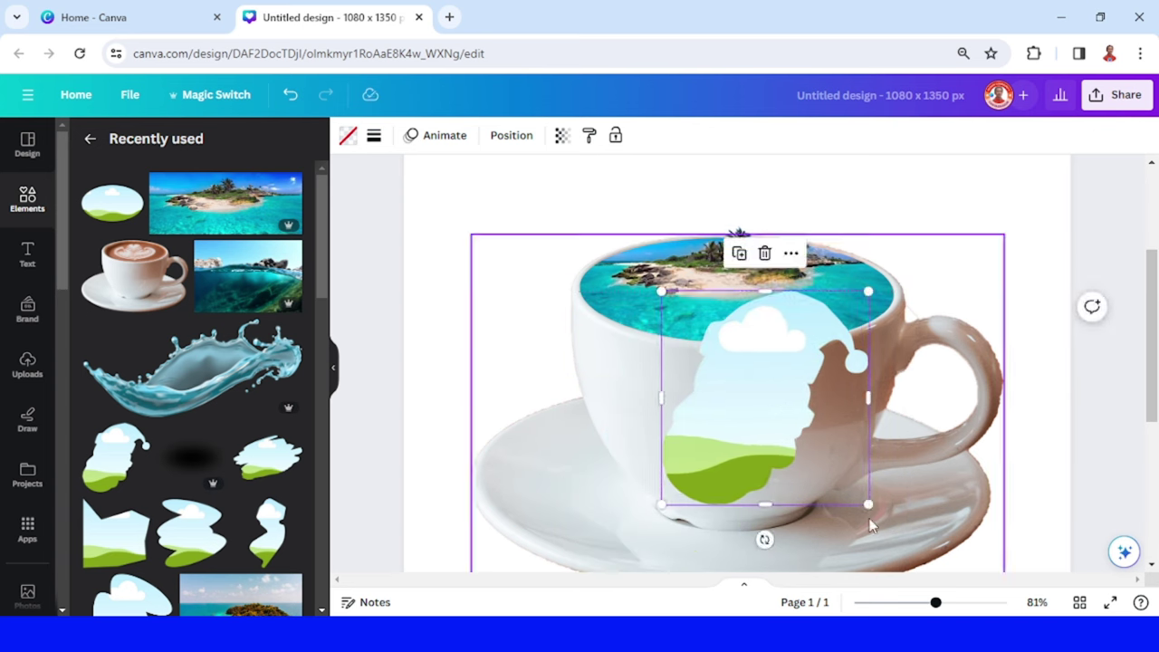
{"action": "left_click_drag", "start_coordinate": [765, 540], "coordinate": [836, 554]}
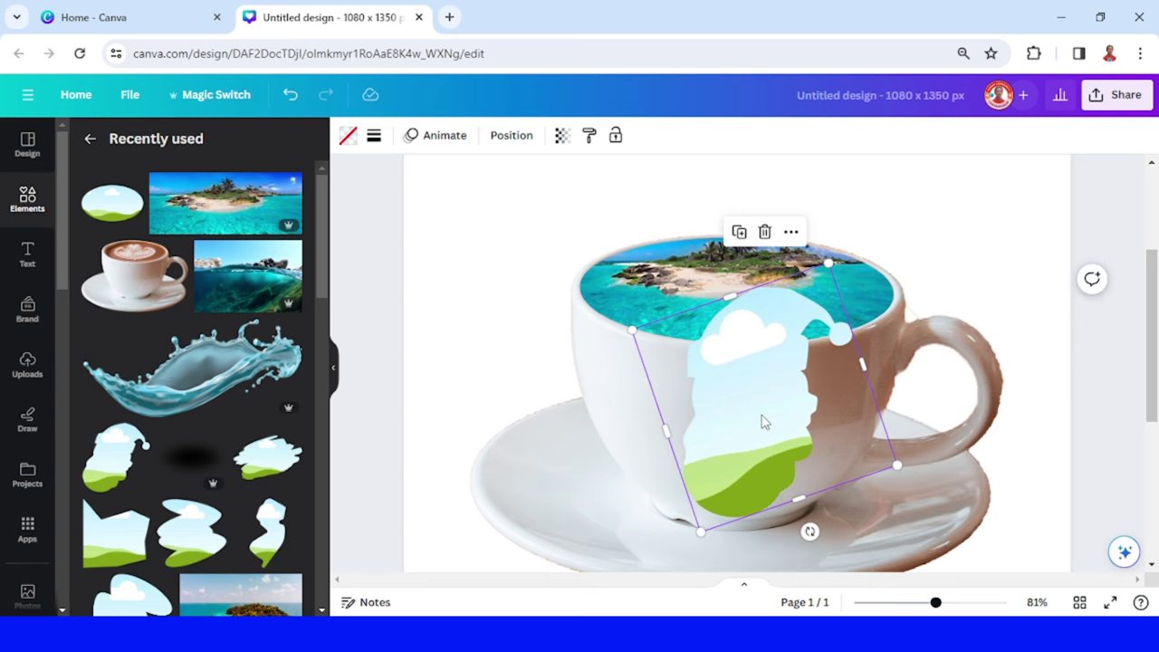
{"action": "left_click_drag", "start_coordinate": [763, 421], "coordinate": [752, 400]}
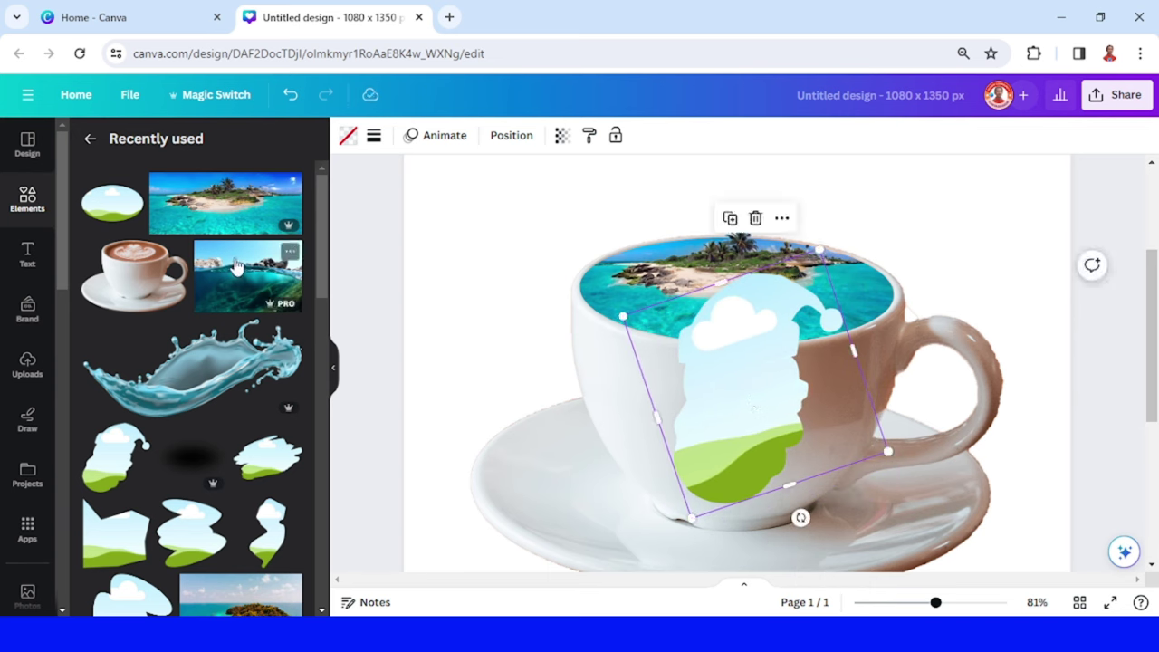
{"action": "mouse_move", "coordinate": [248, 275]}
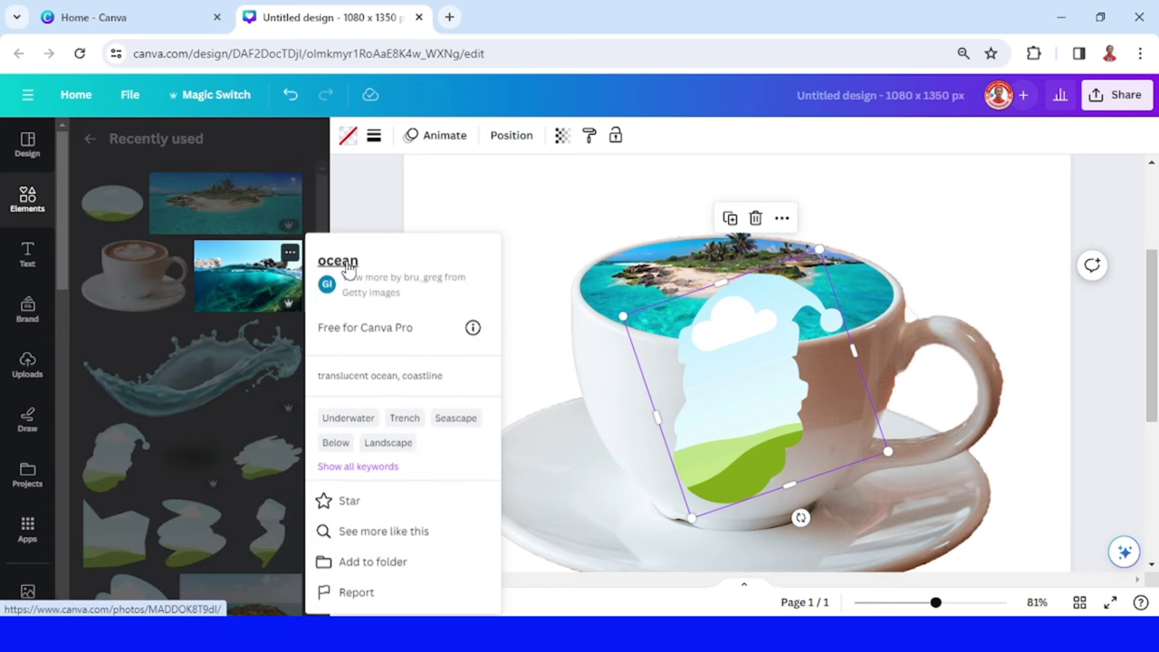
Step: Put the underwater ocean photo into the Santa frame, rotated and enlarged to fill it
{"action": "left_click", "coordinate": [249, 292]}
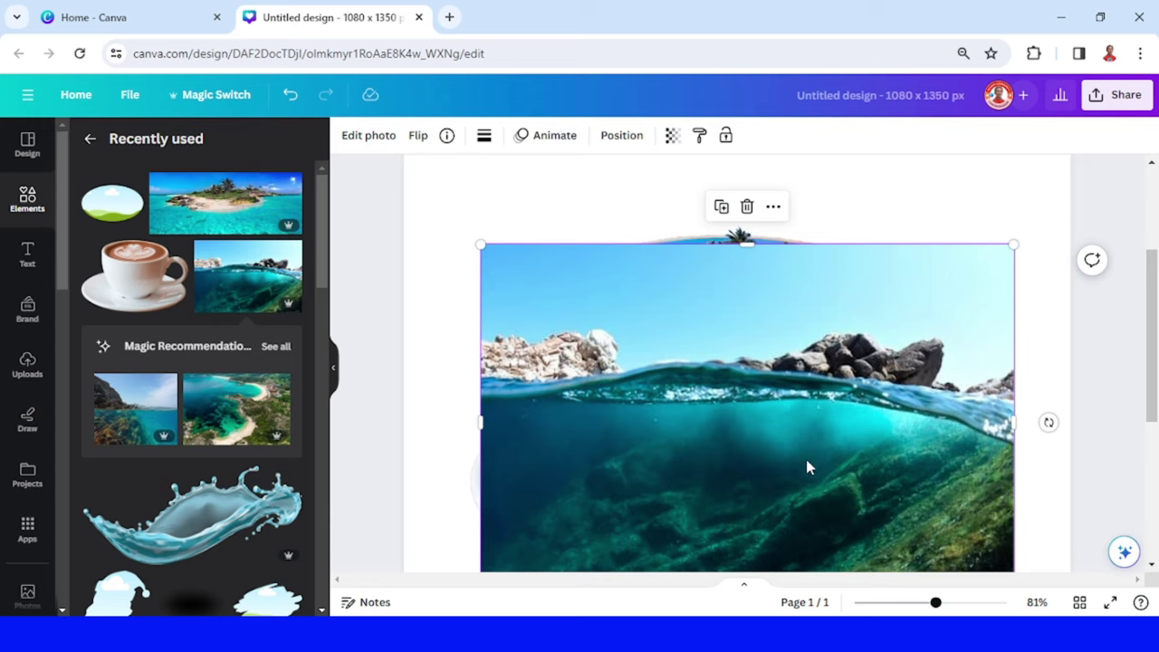
{"action": "mouse_move", "coordinate": [808, 466]}
{"action": "left_mouse_down"}
{"action": "mouse_move", "coordinate": [769, 415]}
{"action": "mouse_move", "coordinate": [737, 429]}
{"action": "left_mouse_up"}
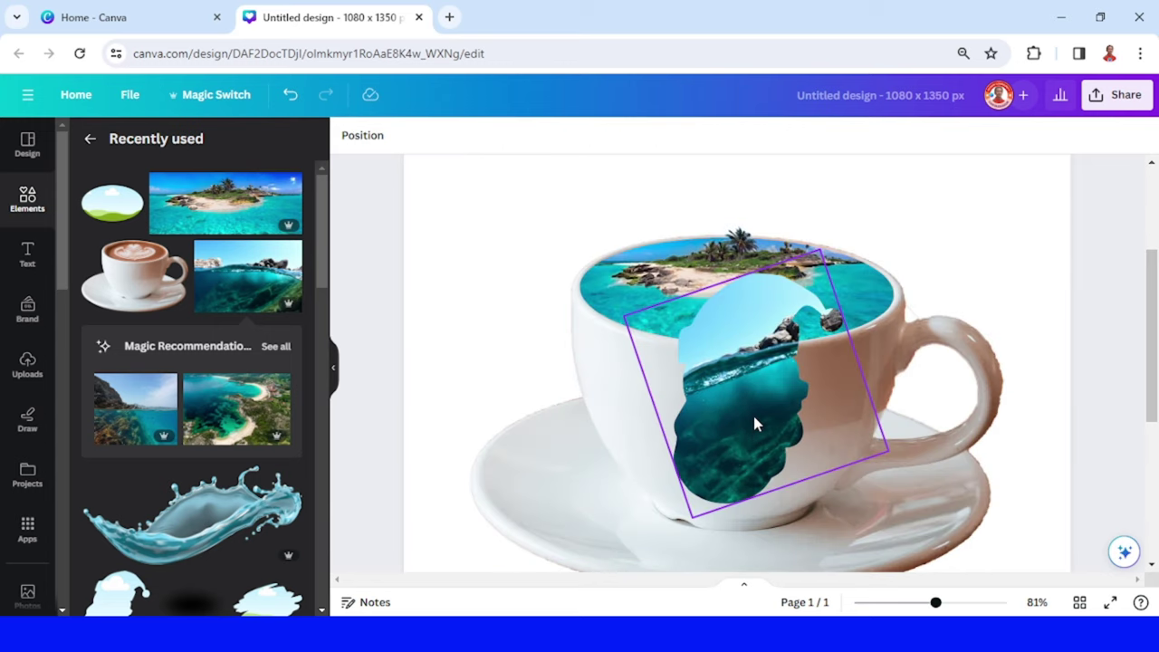
{"action": "double_click", "coordinate": [755, 418]}
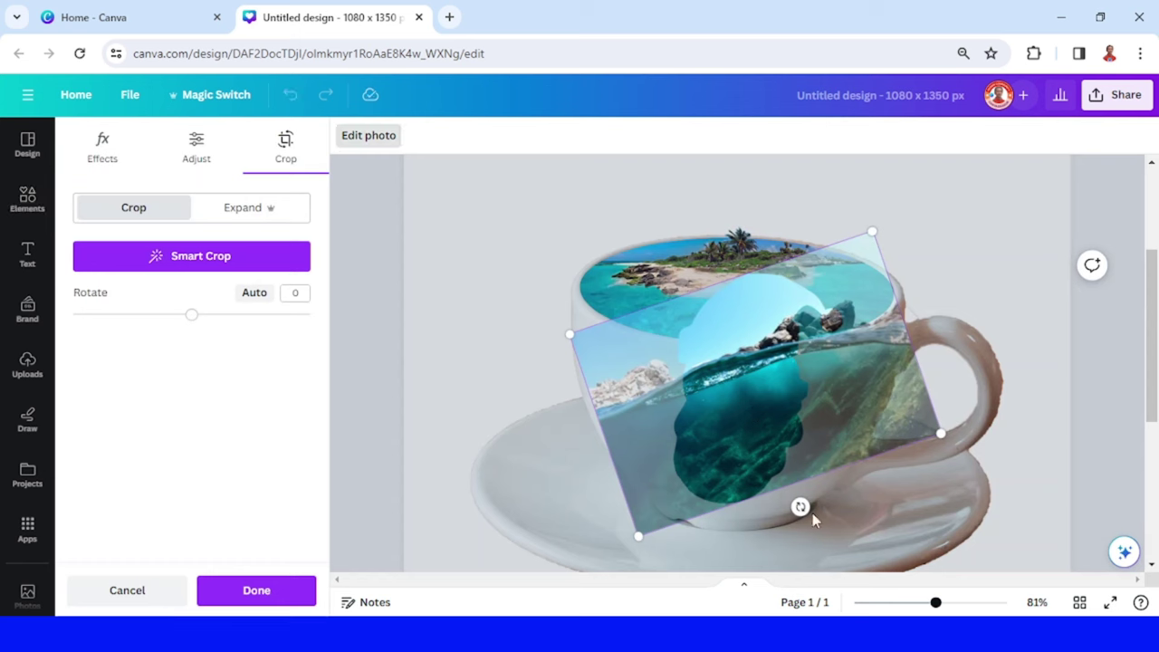
{"action": "left_click_drag", "start_coordinate": [801, 507], "coordinate": [757, 528]}
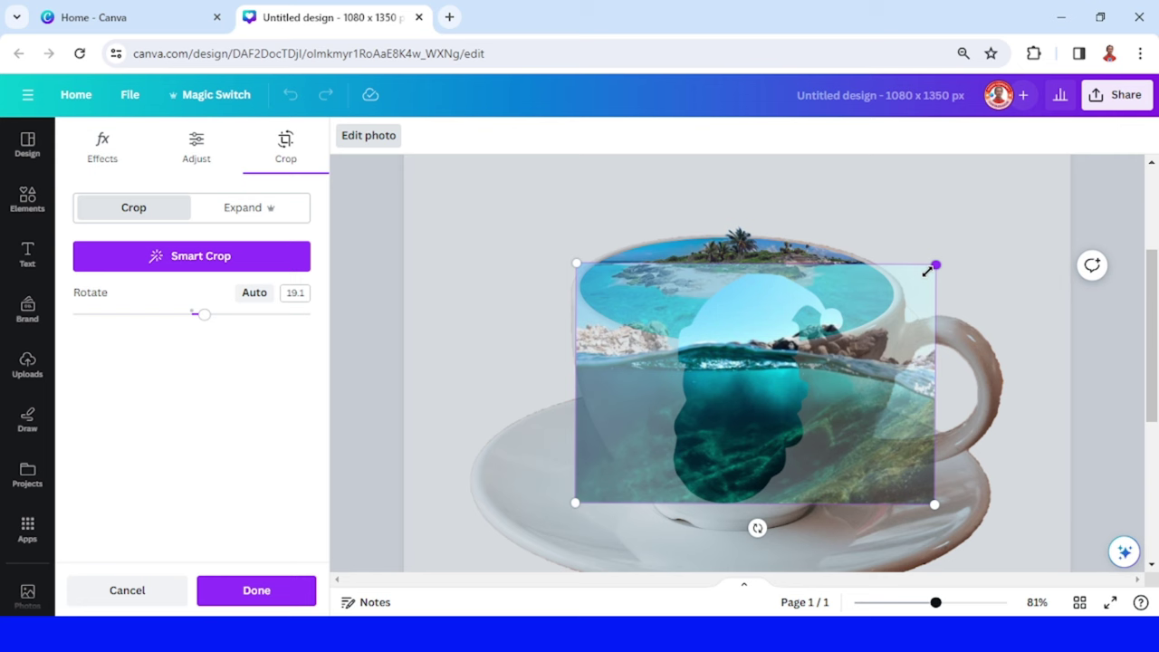
{"action": "left_click_drag", "start_coordinate": [927, 271], "coordinate": [984, 233]}
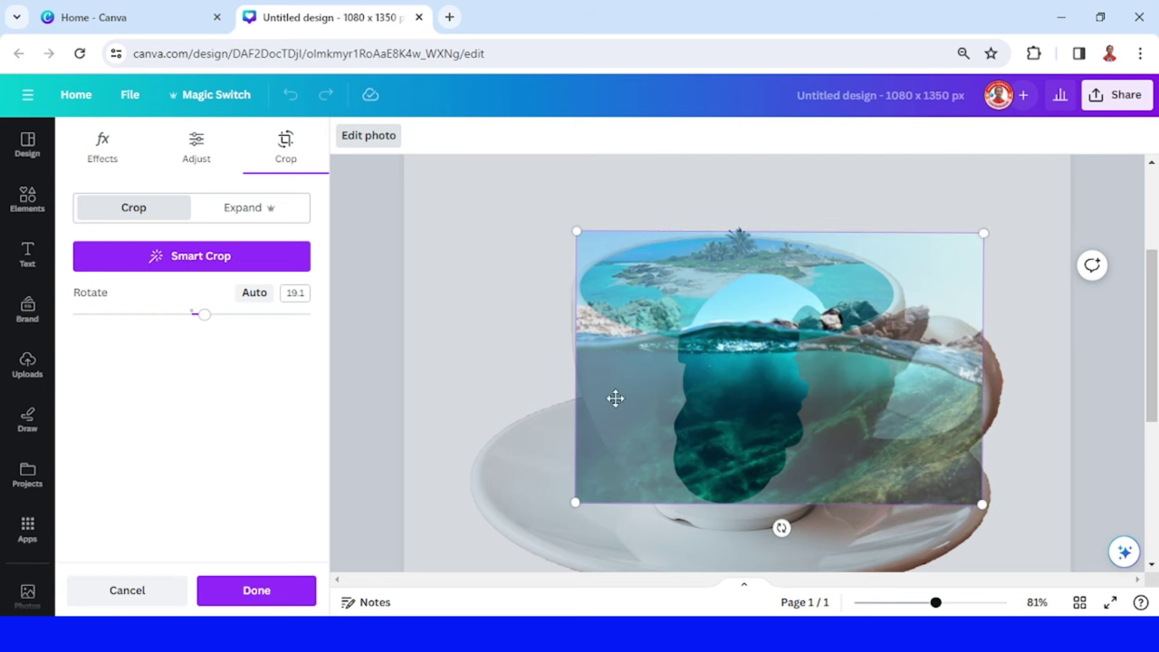
{"action": "left_click", "coordinate": [257, 591]}
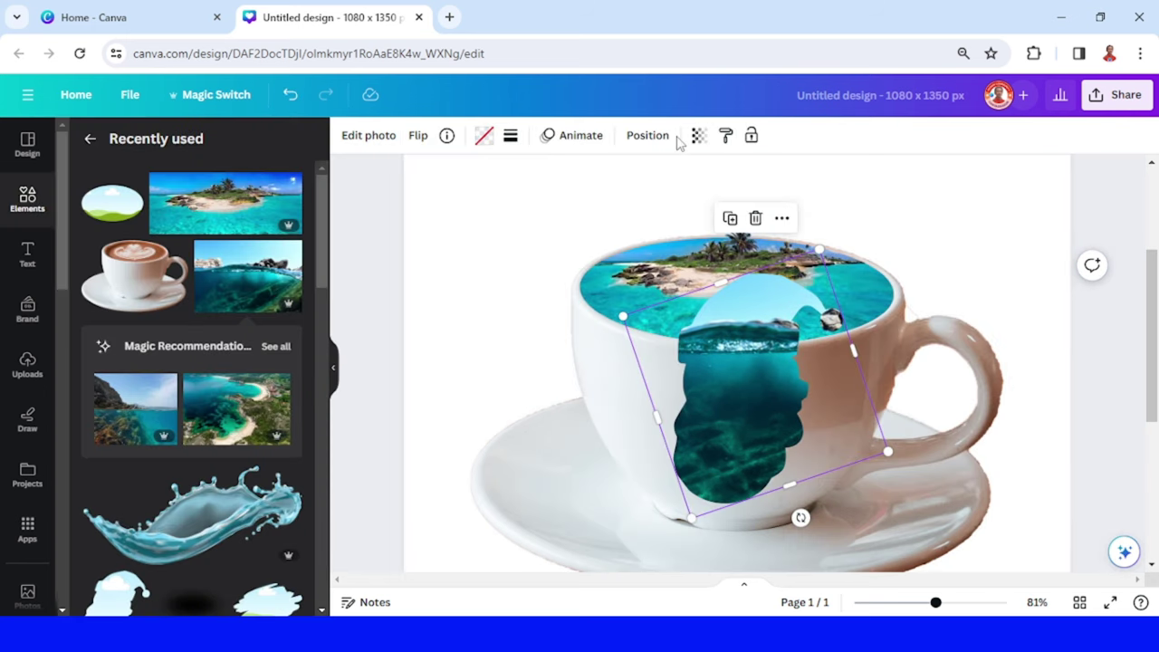
Step: Move the Santa frame layer just above the cup, then duplicate it and shift the copy up-left
{"action": "left_click", "coordinate": [649, 135]}
{"action": "left_click_drag", "start_coordinate": [233, 238], "coordinate": [233, 361]}
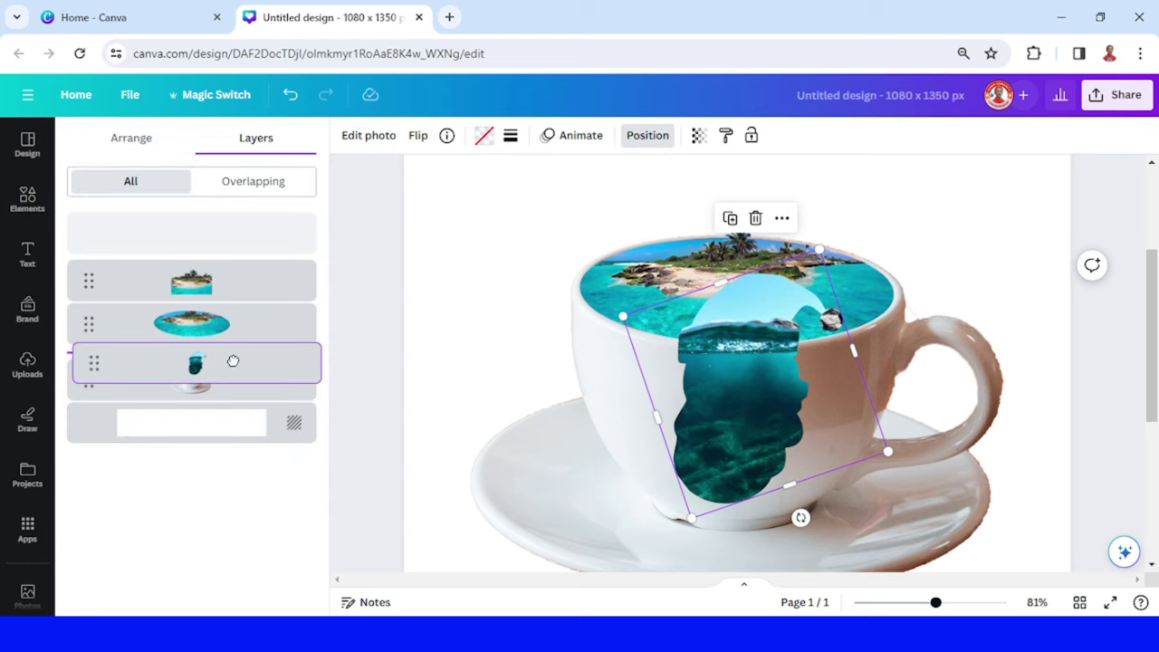
{"action": "left_click_drag", "start_coordinate": [233, 362], "coordinate": [233, 364]}
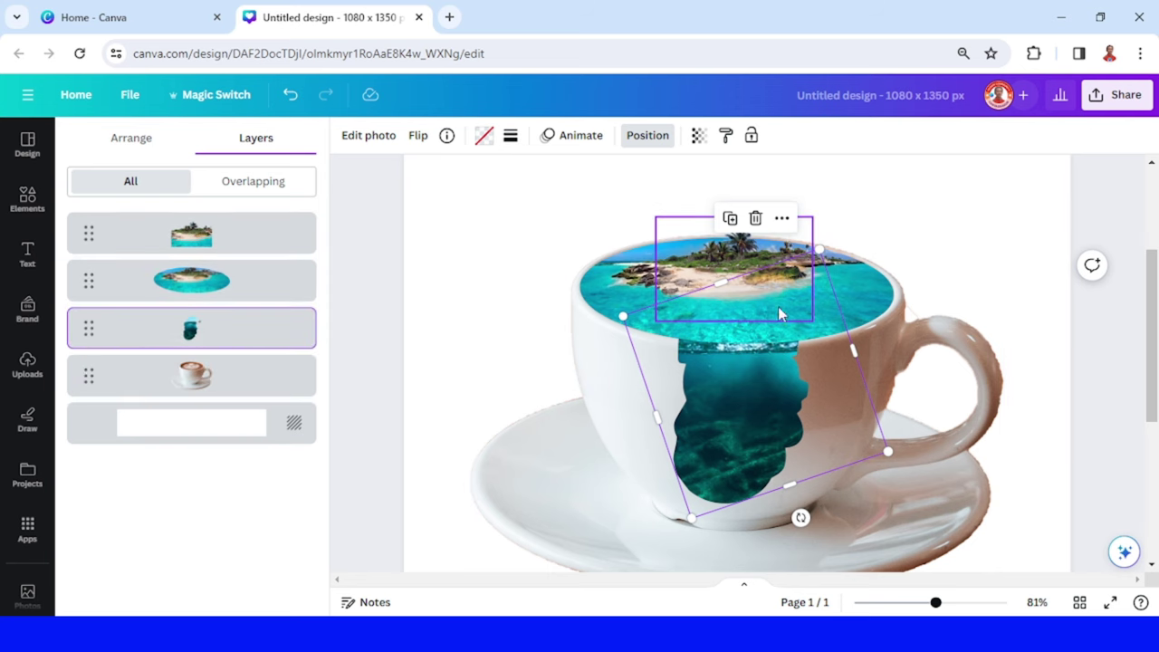
{"action": "left_click", "coordinate": [729, 220]}
{"action": "left_click_drag", "start_coordinate": [786, 442], "coordinate": [758, 432]}
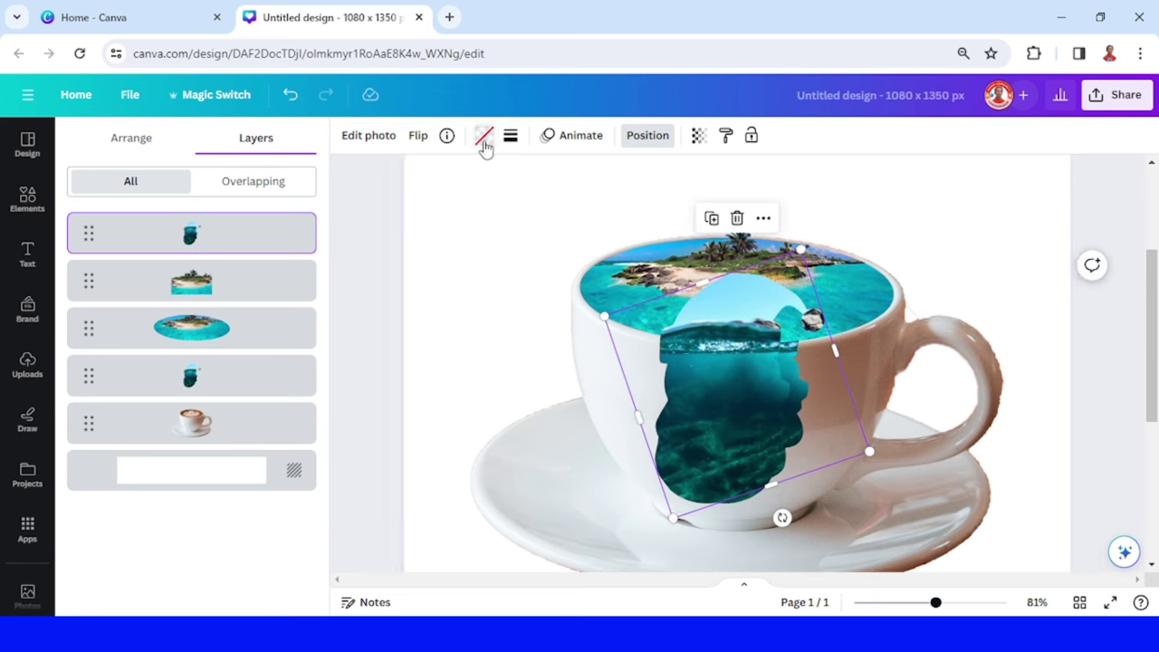
Step: Fill the top Santa copy with the silver gradient
{"action": "left_click", "coordinate": [485, 138]}
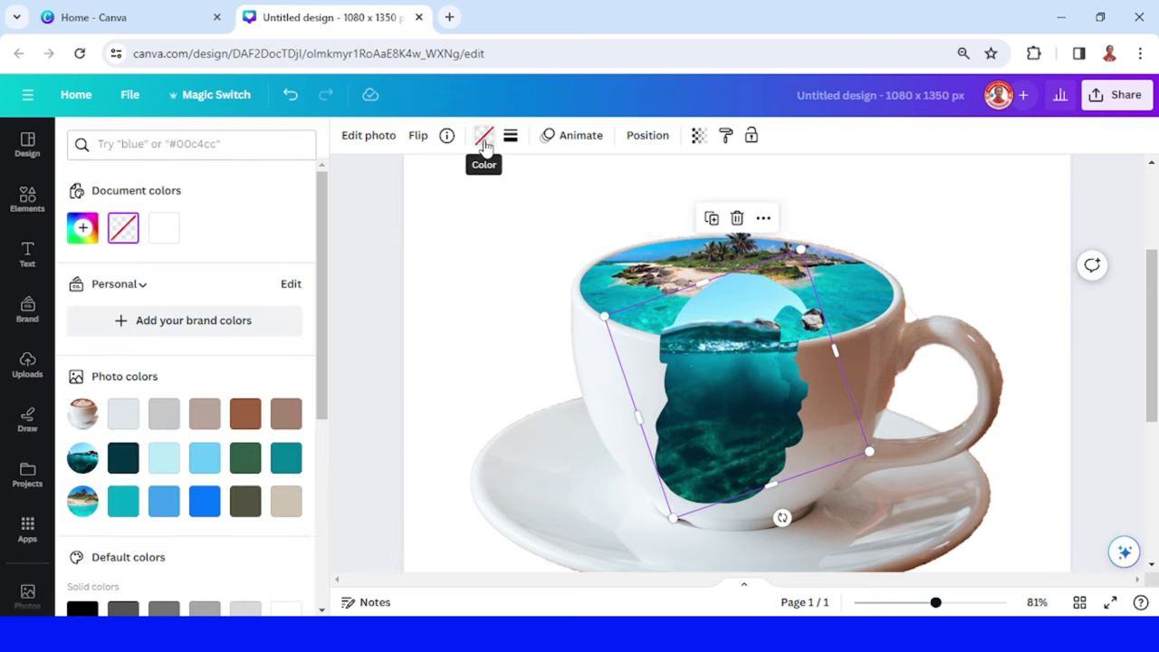
{"action": "scroll", "coordinate": [208, 334], "scroll_direction": "down", "scroll_amount": 3}
{"action": "scroll", "coordinate": [207, 335], "scroll_direction": "down", "scroll_amount": 2}
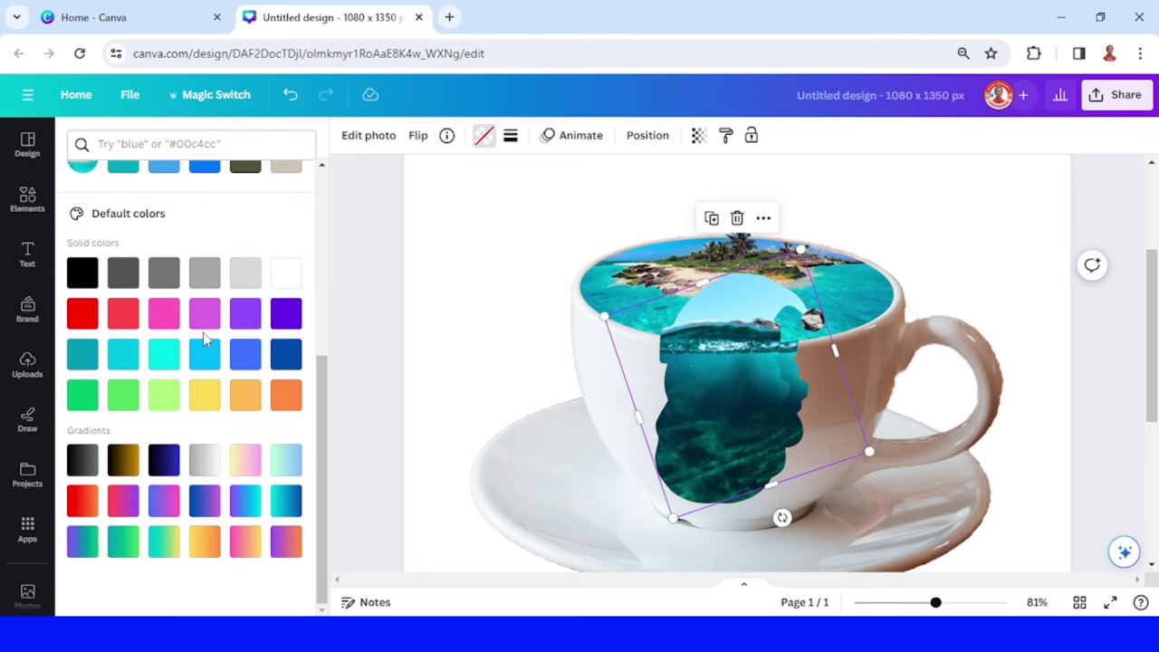
{"action": "left_click", "coordinate": [202, 463]}
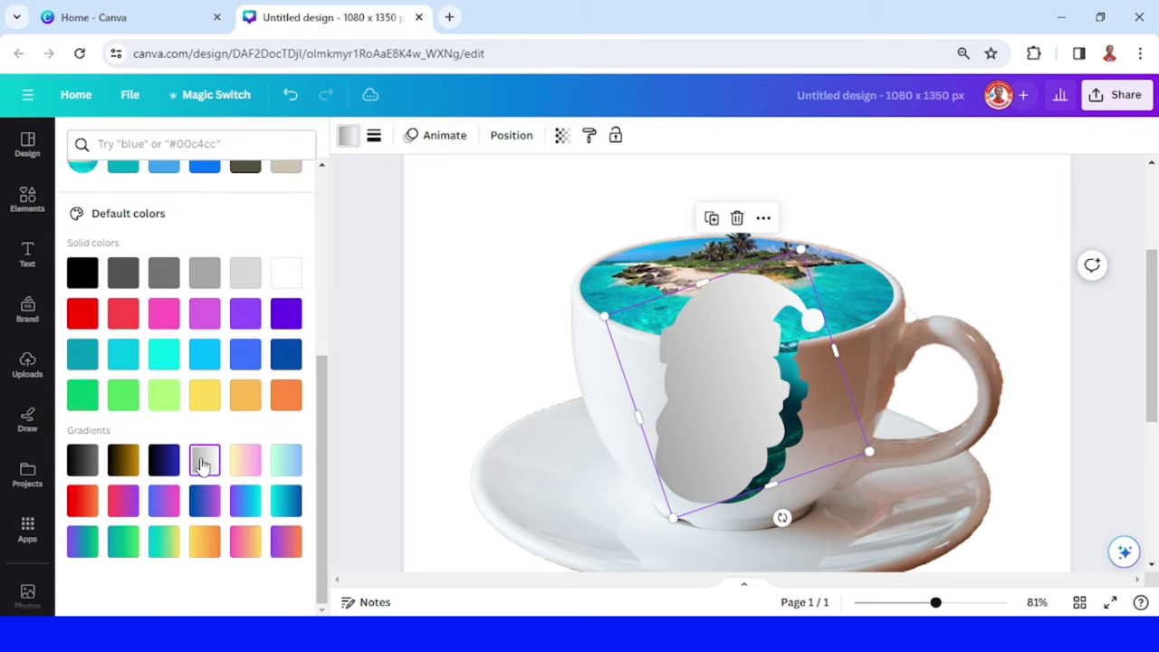
{"action": "scroll", "coordinate": [210, 403], "scroll_direction": "up", "scroll_amount": 2}
{"action": "scroll", "coordinate": [212, 395], "scroll_direction": "up", "scroll_amount": 1}
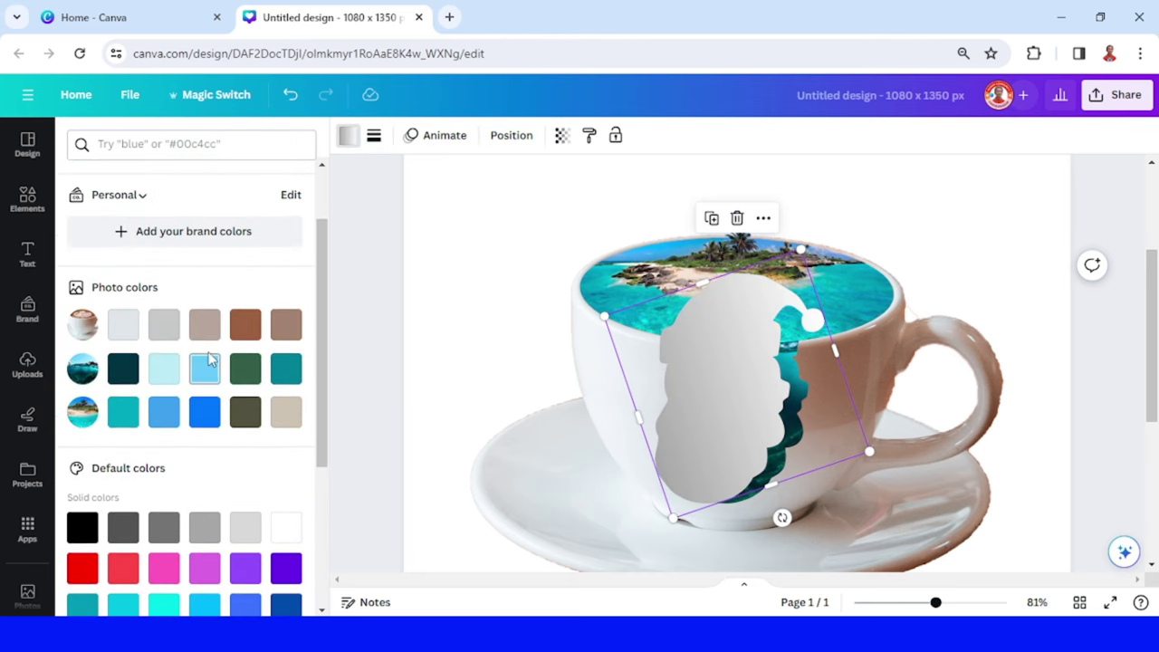
{"action": "scroll", "coordinate": [181, 295], "scroll_direction": "up", "scroll_amount": 2}
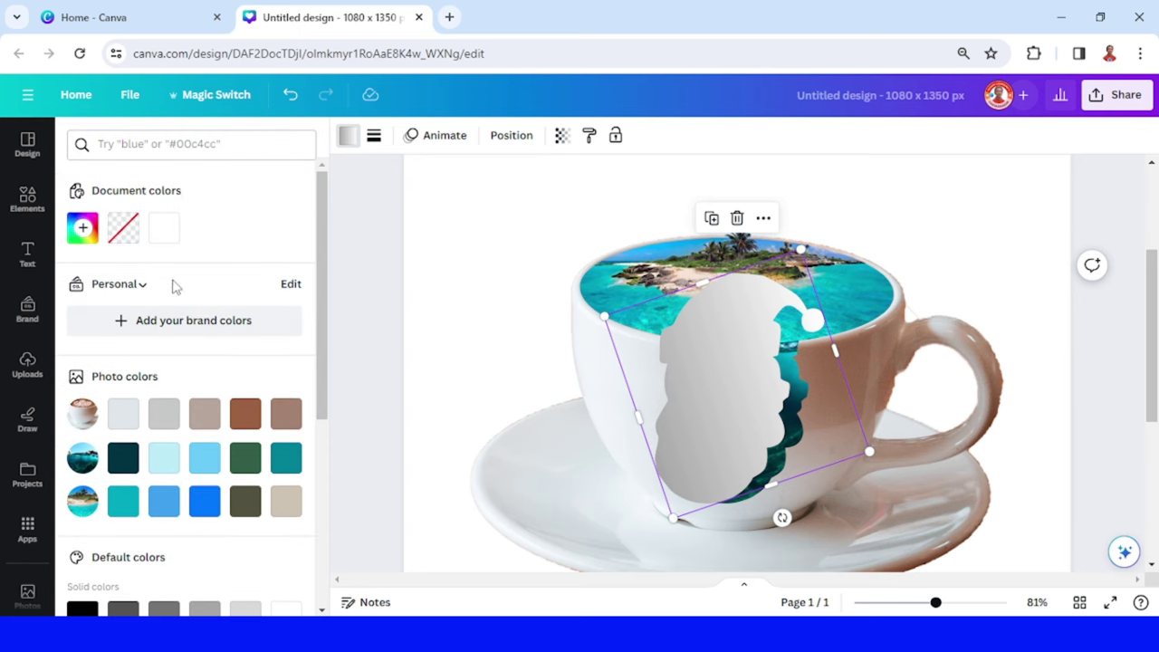
Step: Change the gradient's white stop to #DFD1D1 and offset the shape slightly left
{"action": "left_click", "coordinate": [348, 140]}
{"action": "left_click", "coordinate": [348, 140]}
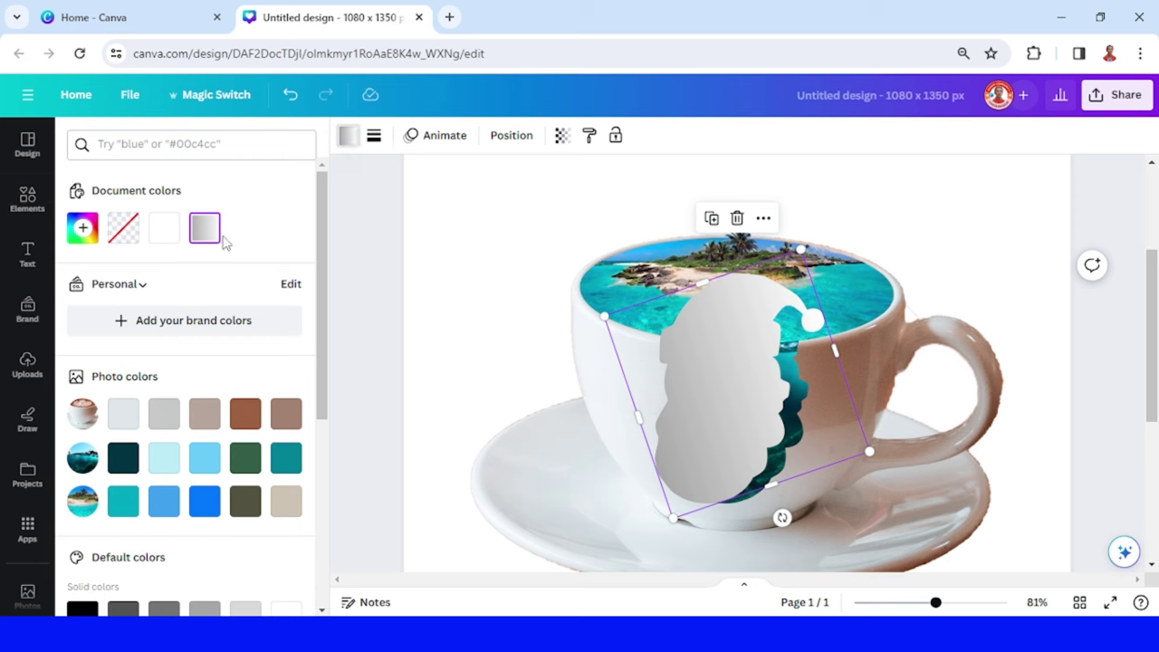
{"action": "left_click", "coordinate": [208, 230]}
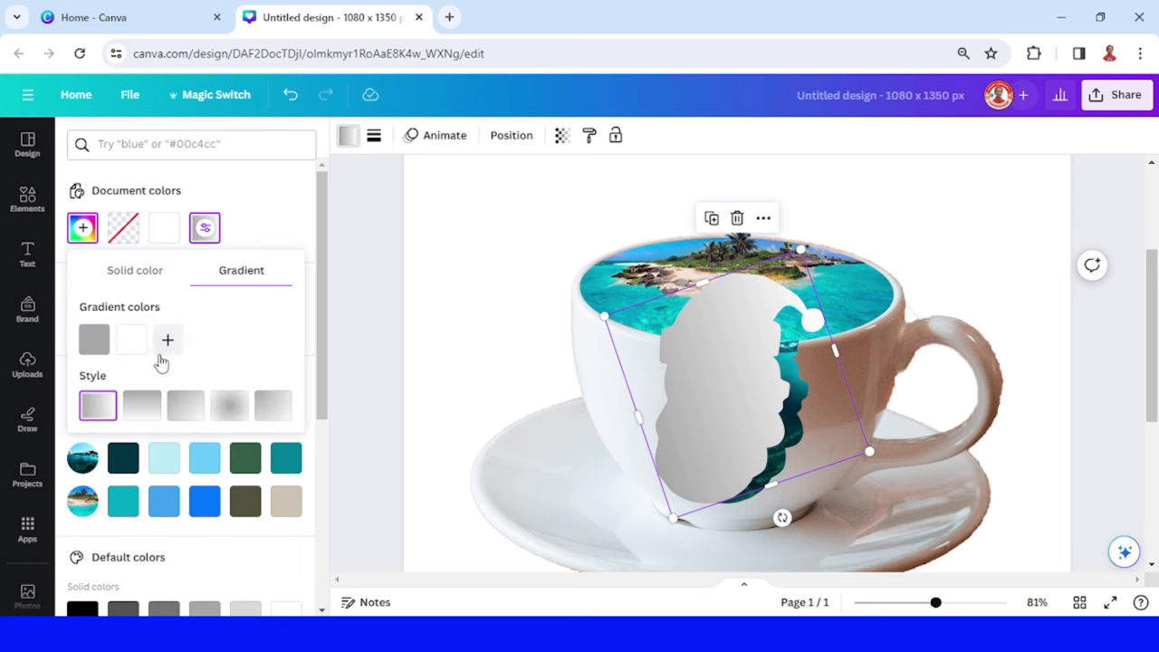
{"action": "left_click", "coordinate": [128, 349]}
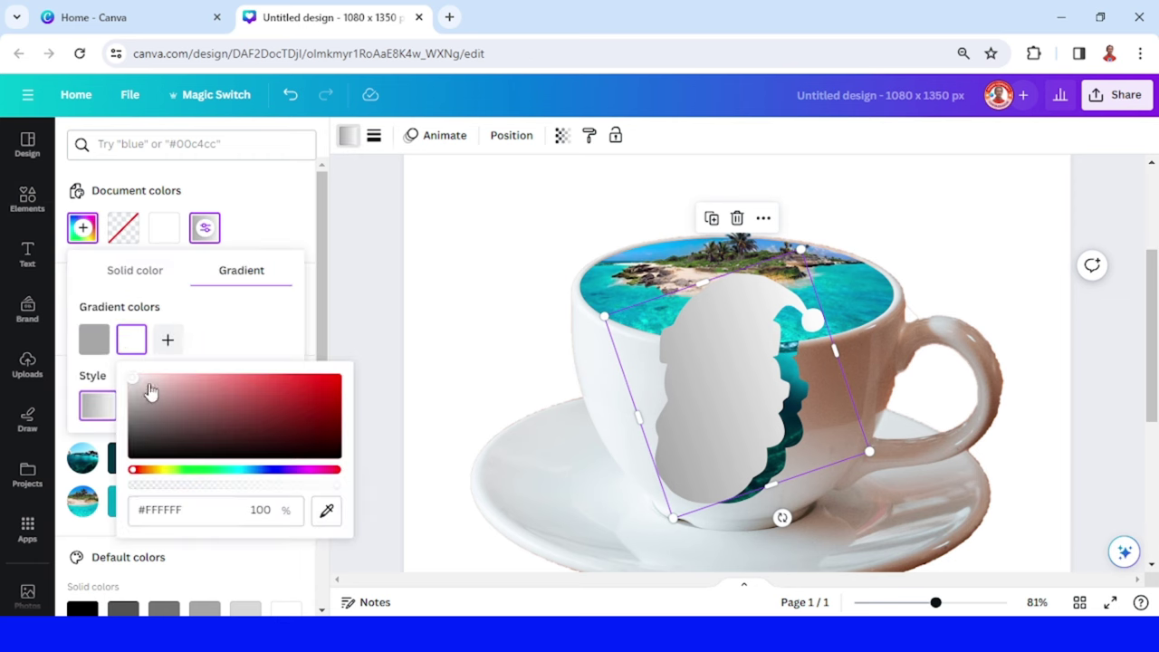
{"action": "left_click", "coordinate": [142, 386]}
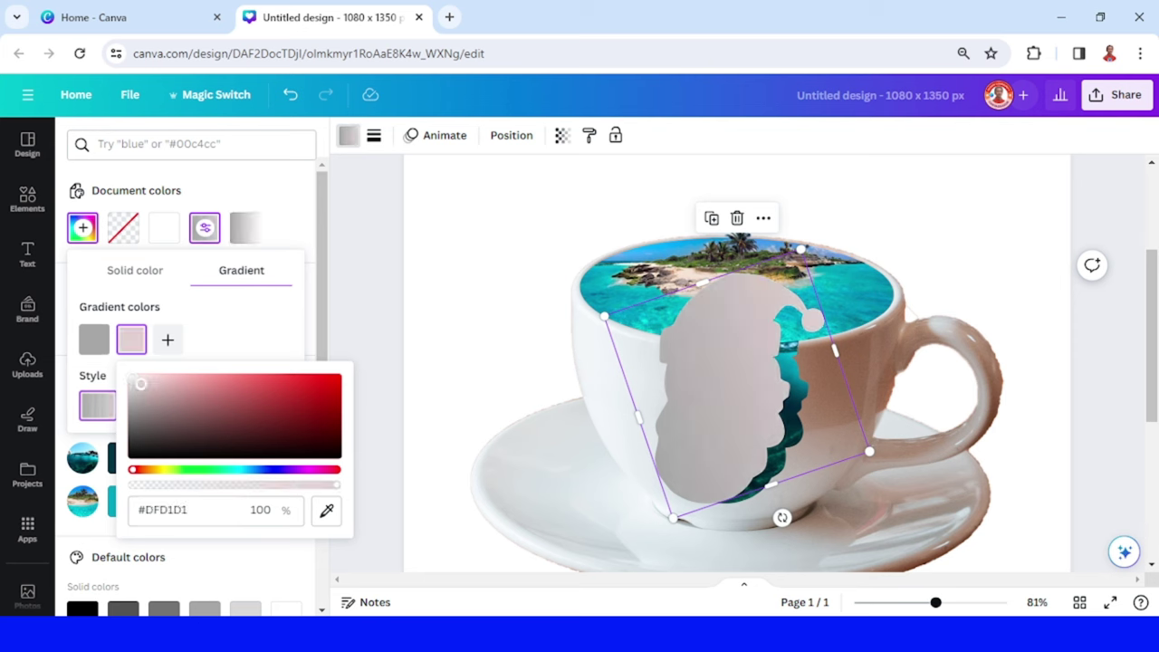
{"action": "left_click", "coordinate": [445, 525]}
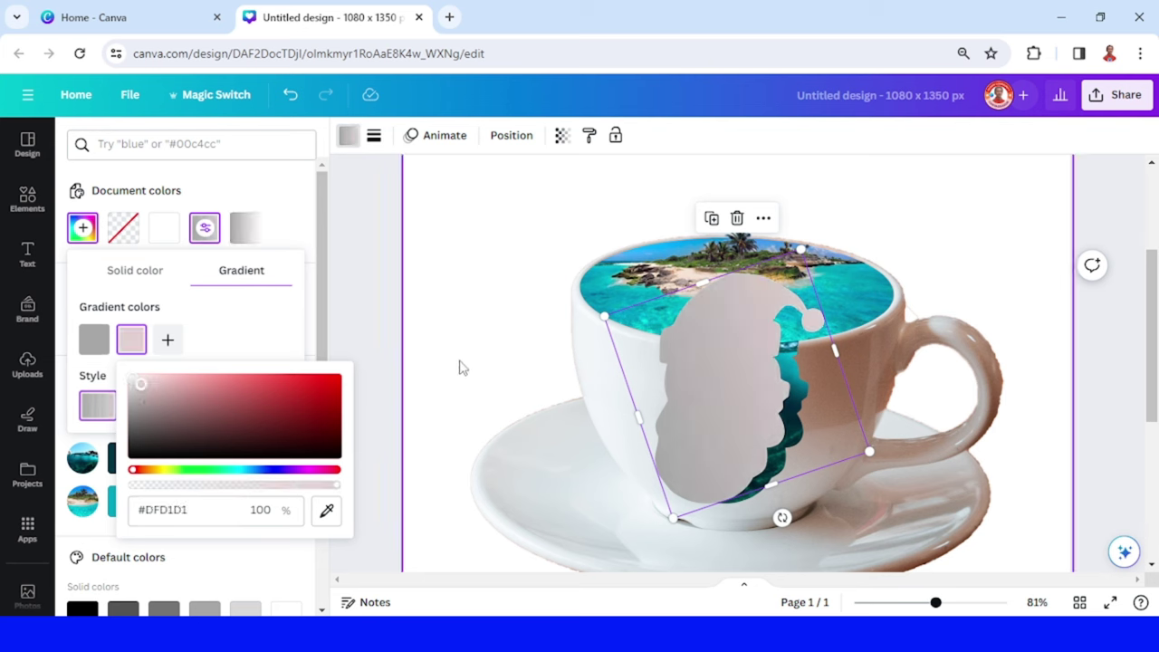
{"action": "left_click_drag", "start_coordinate": [729, 410], "coordinate": [748, 410]}
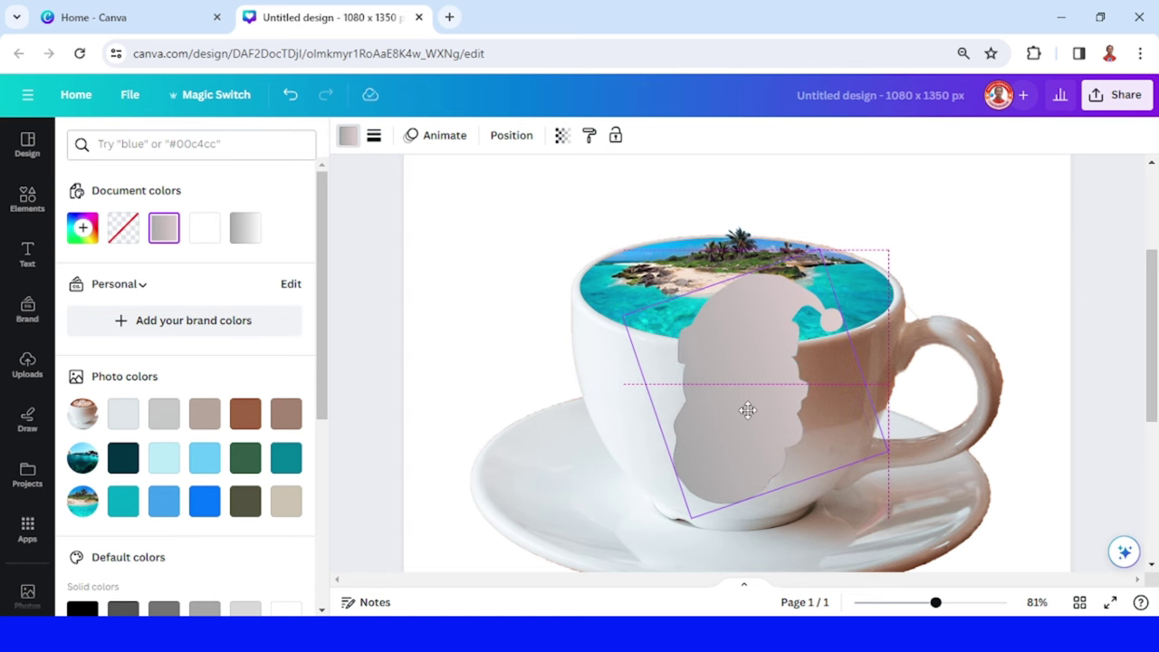
{"action": "left_click_drag", "start_coordinate": [748, 410], "coordinate": [740, 413]}
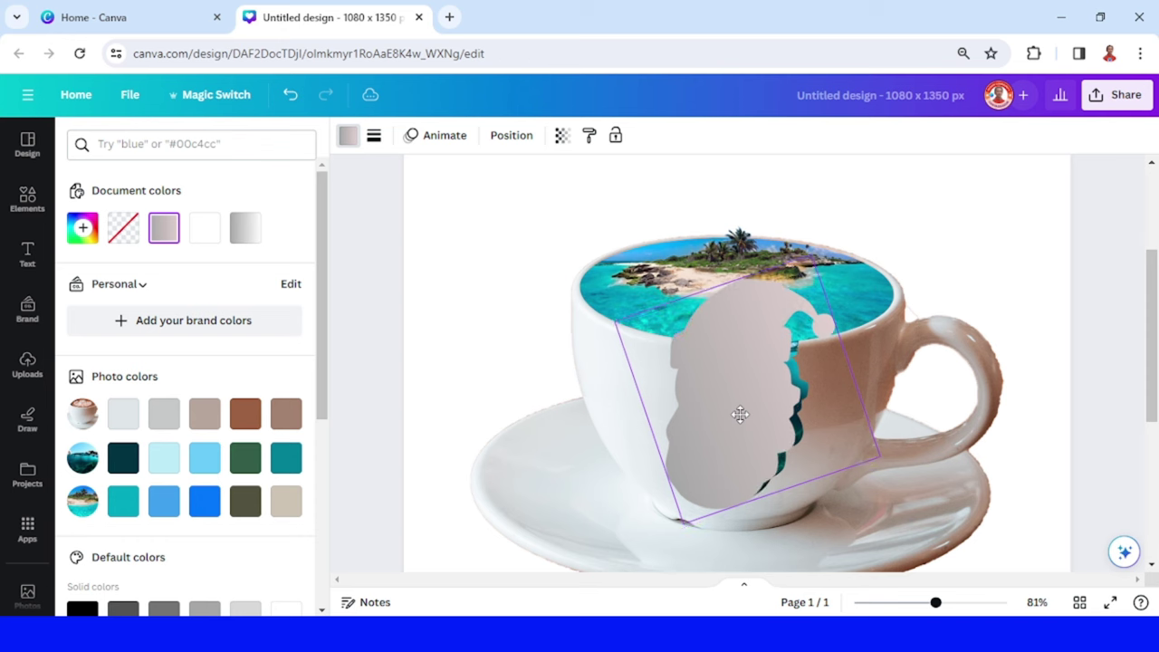
Step: Move the Santa frame above the cup in Layers, then duplicate and nudge the copy
{"action": "left_click", "coordinate": [509, 137]}
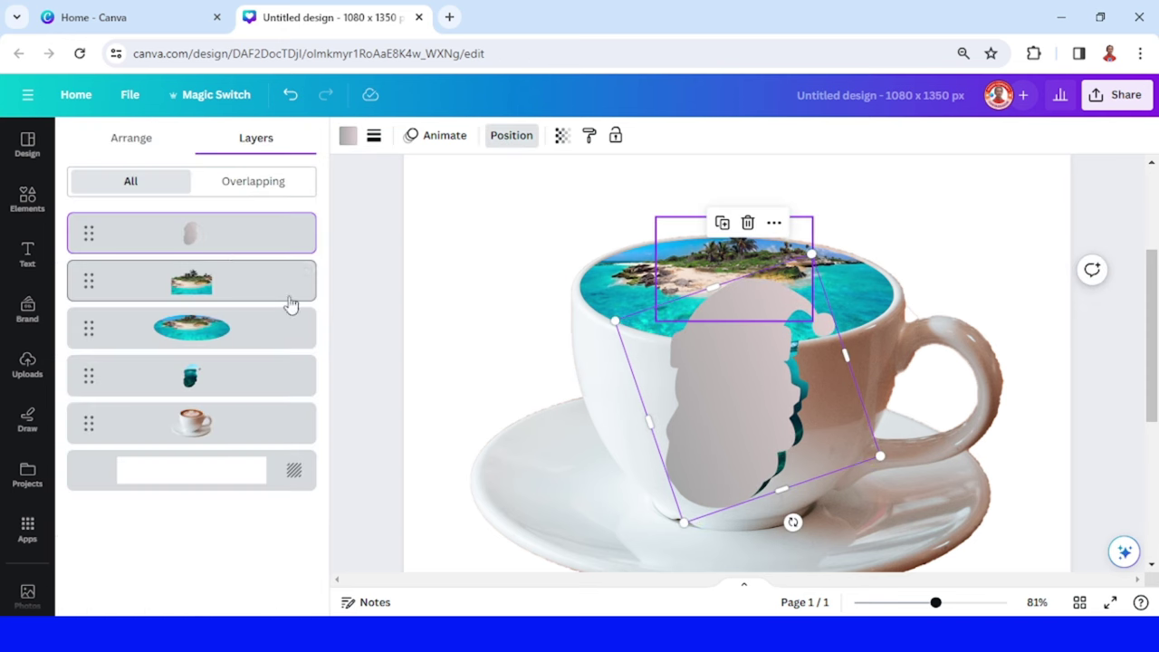
{"action": "left_click_drag", "start_coordinate": [227, 241], "coordinate": [220, 388]}
{"action": "scroll", "coordinate": [272, 383], "scroll_direction": "up", "scroll_amount": 3}
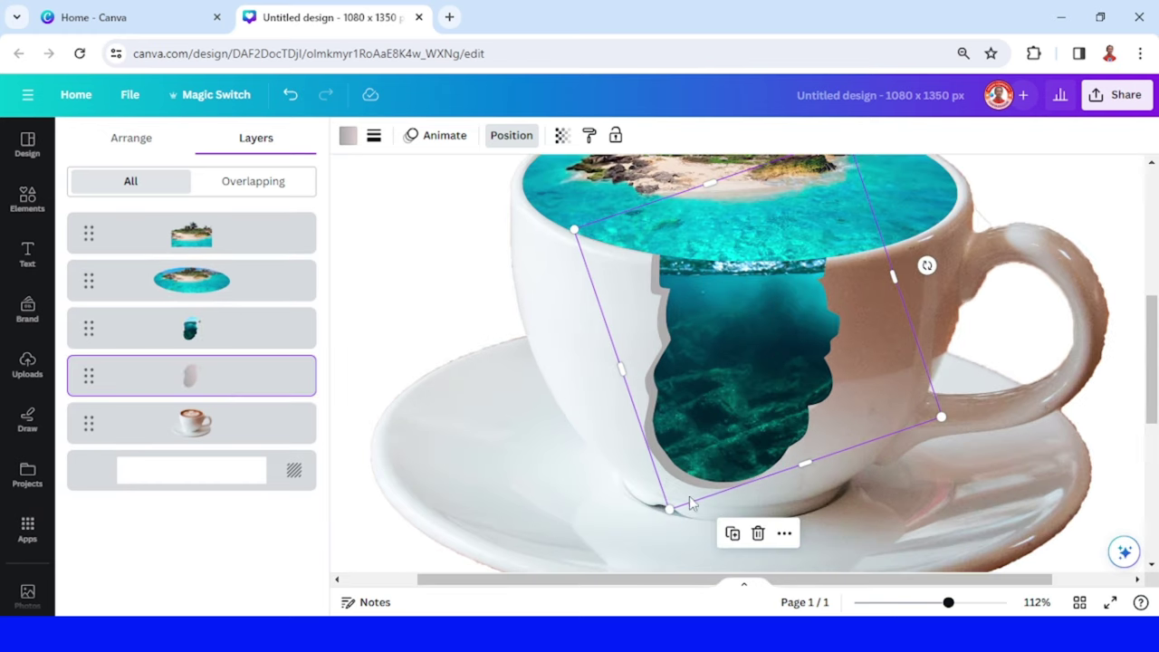
{"action": "left_click", "coordinate": [732, 534]}
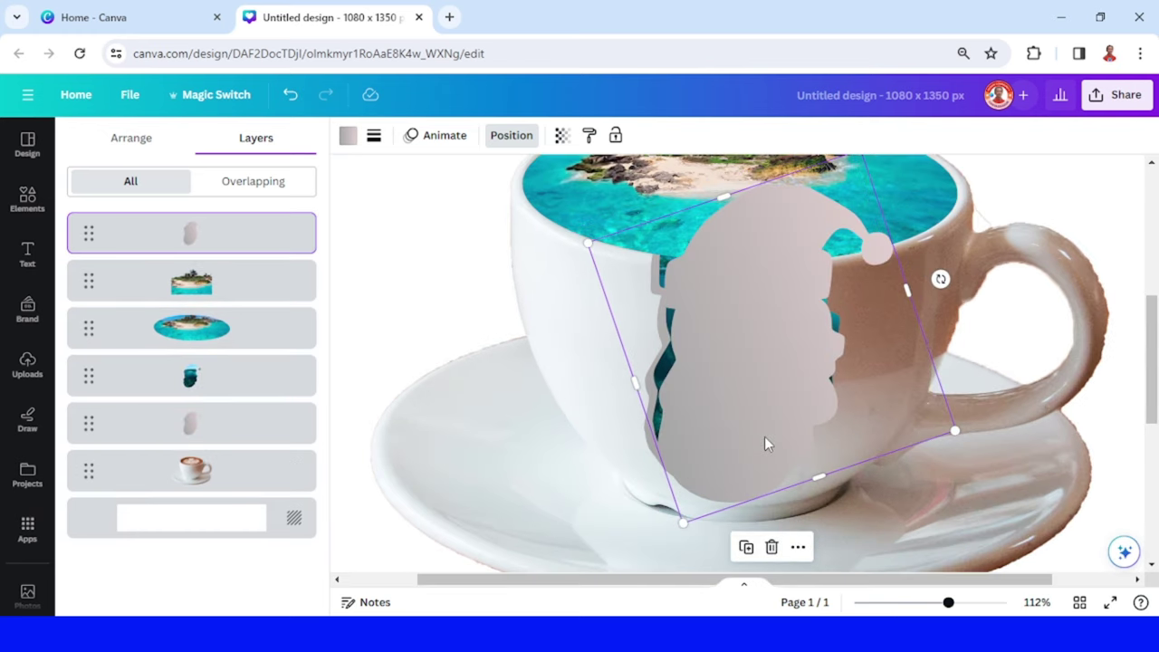
{"action": "mouse_move", "coordinate": [765, 436]}
{"action": "left_mouse_down"}
{"action": "mouse_move", "coordinate": [723, 402]}
{"action": "mouse_move", "coordinate": [757, 413]}
{"action": "left_mouse_up"}
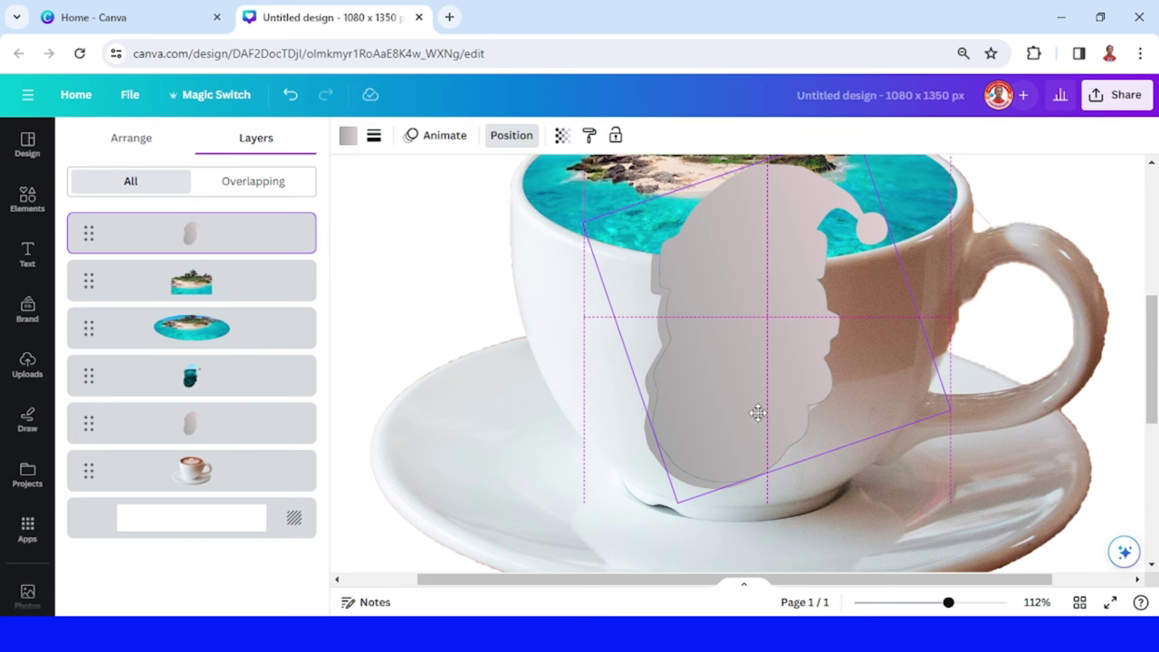
{"action": "left_click_drag", "start_coordinate": [762, 416], "coordinate": [766, 419]}
Step: Send the grey Santa copy behind the underwater cutout to form a rim
{"action": "mouse_move", "coordinate": [238, 243]}
{"action": "left_mouse_down"}
{"action": "mouse_move", "coordinate": [250, 364]}
{"action": "mouse_move", "coordinate": [238, 402]}
{"action": "left_mouse_up"}
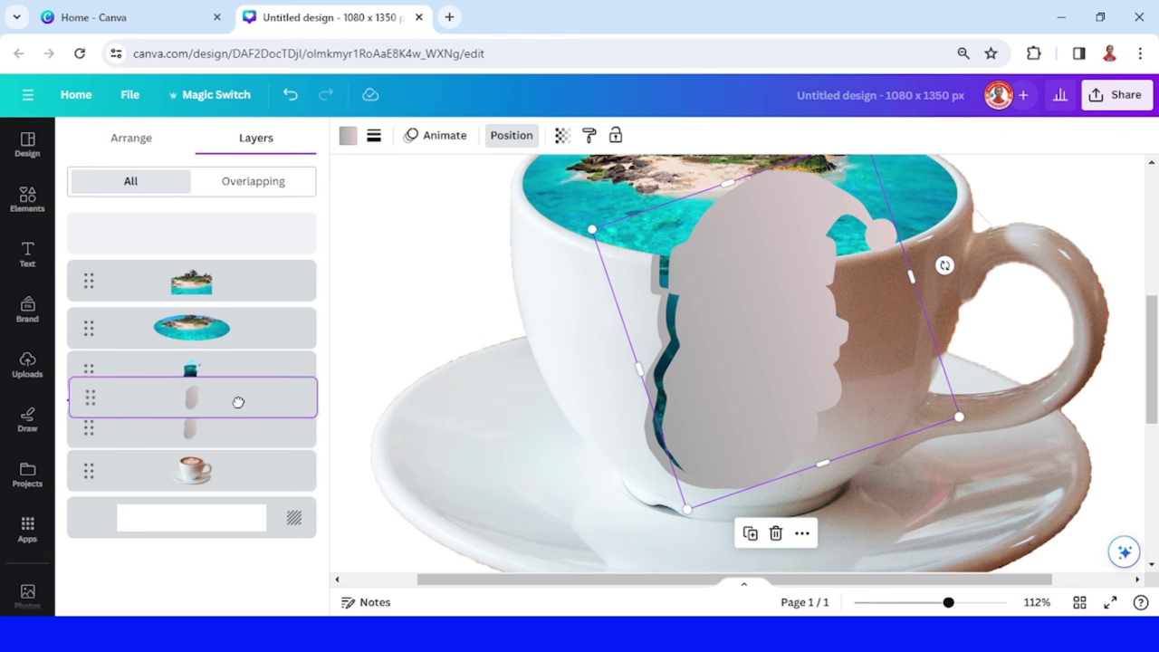
{"action": "left_click_drag", "start_coordinate": [238, 402], "coordinate": [240, 406]}
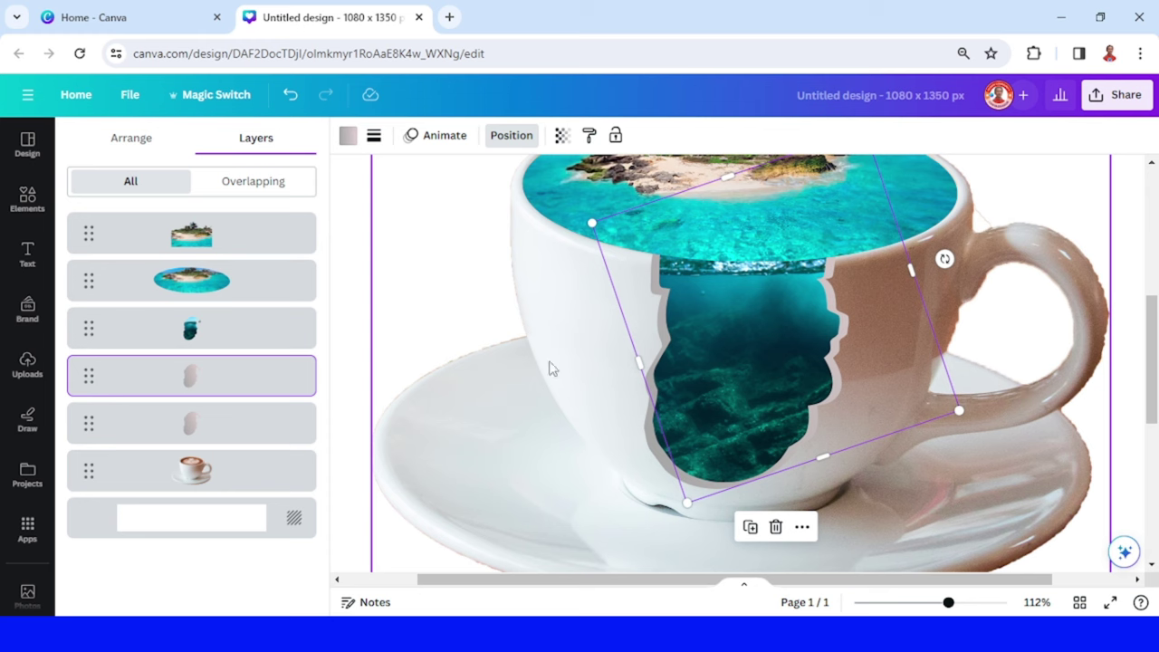
{"action": "left_click", "coordinate": [28, 197]}
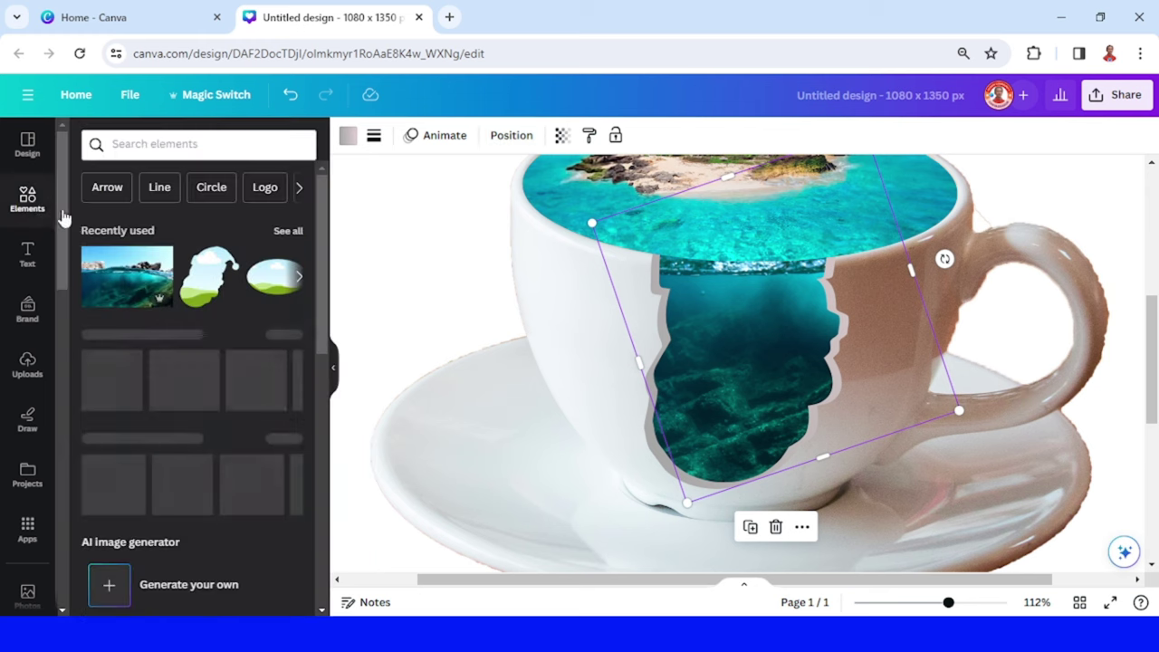
Step: Add the water splash from Recently used and shrink it
{"action": "left_click", "coordinate": [288, 231]}
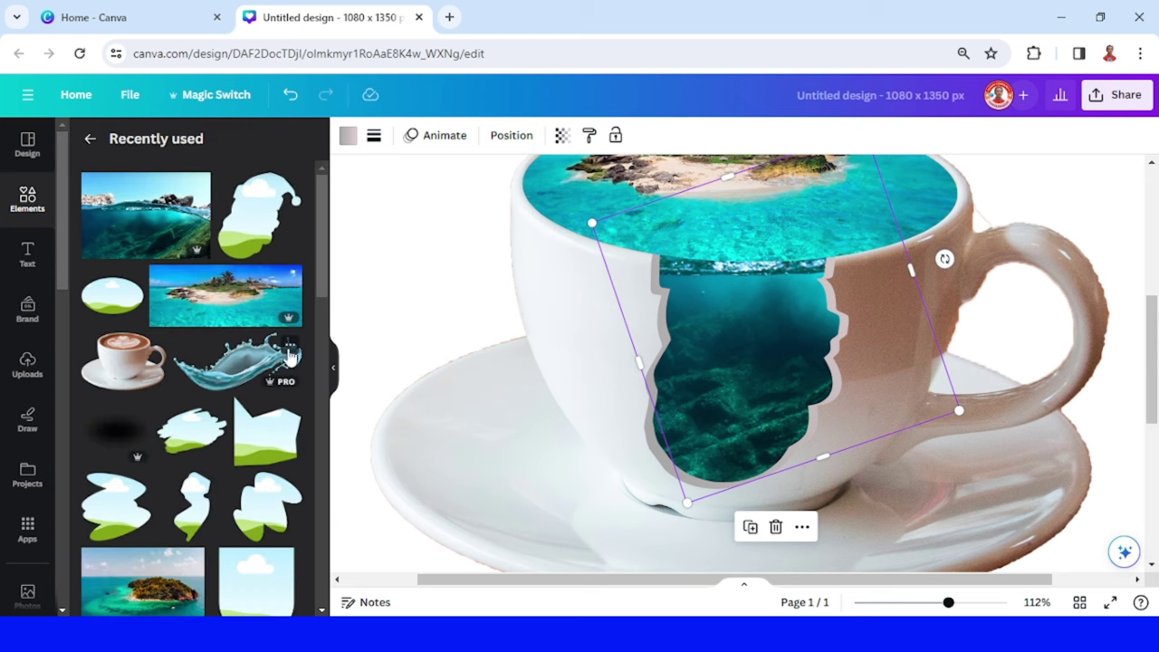
{"action": "left_click", "coordinate": [290, 349]}
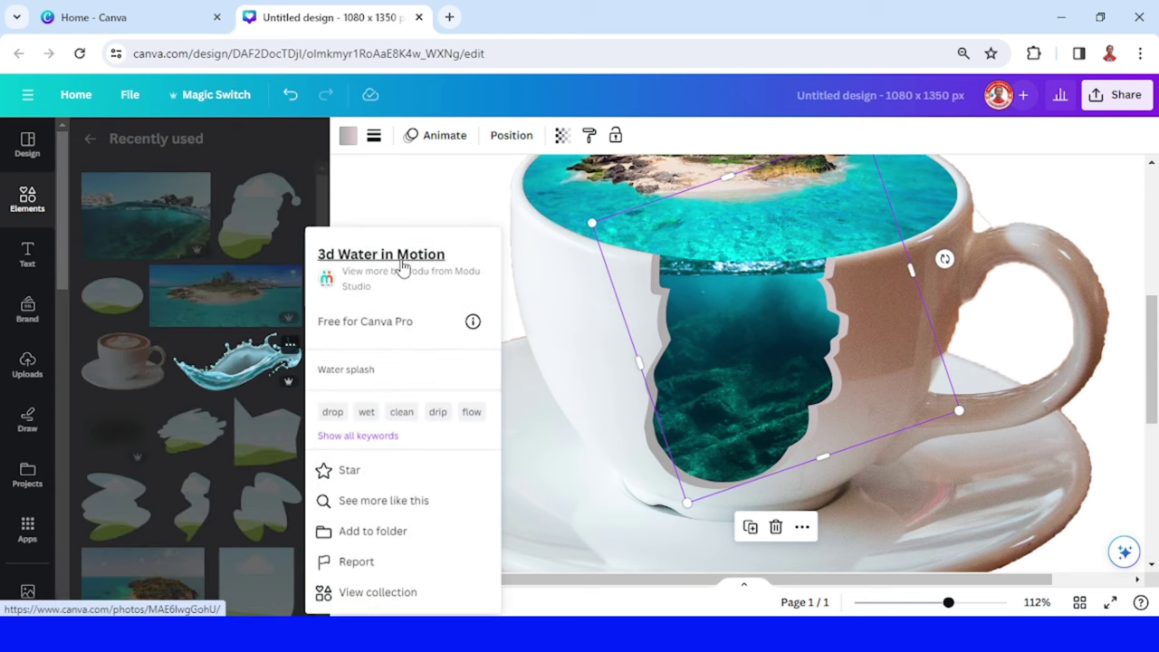
{"action": "left_click", "coordinate": [237, 363]}
{"action": "left_click_drag", "start_coordinate": [712, 531], "coordinate": [522, 525]}
{"action": "left_click_drag", "start_coordinate": [446, 493], "coordinate": [484, 408]}
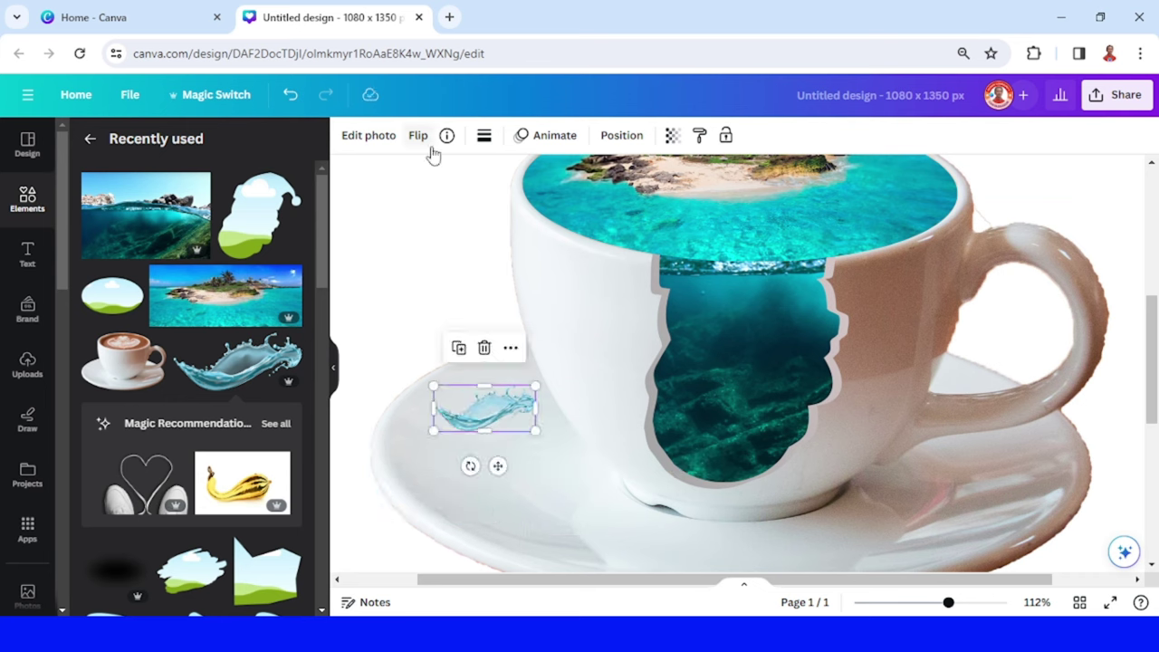
Step: Flip the water splash and position it along the cutout's water line
{"action": "left_click", "coordinate": [419, 136]}
{"action": "left_click", "coordinate": [455, 175]}
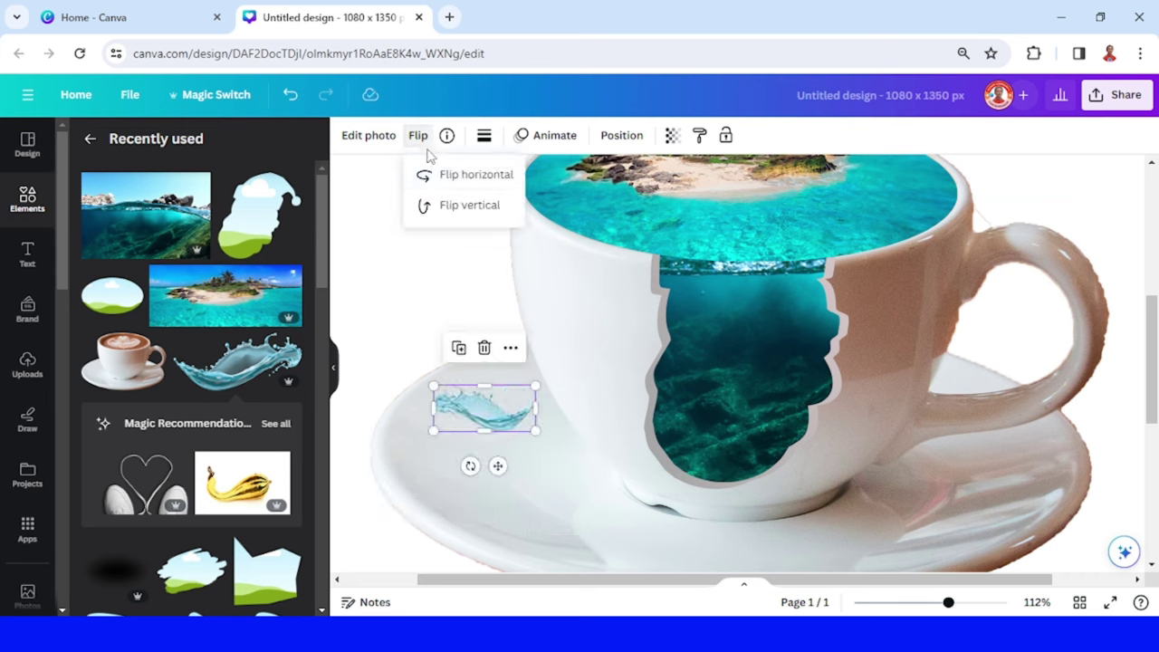
{"action": "left_click_drag", "start_coordinate": [531, 414], "coordinate": [864, 280]}
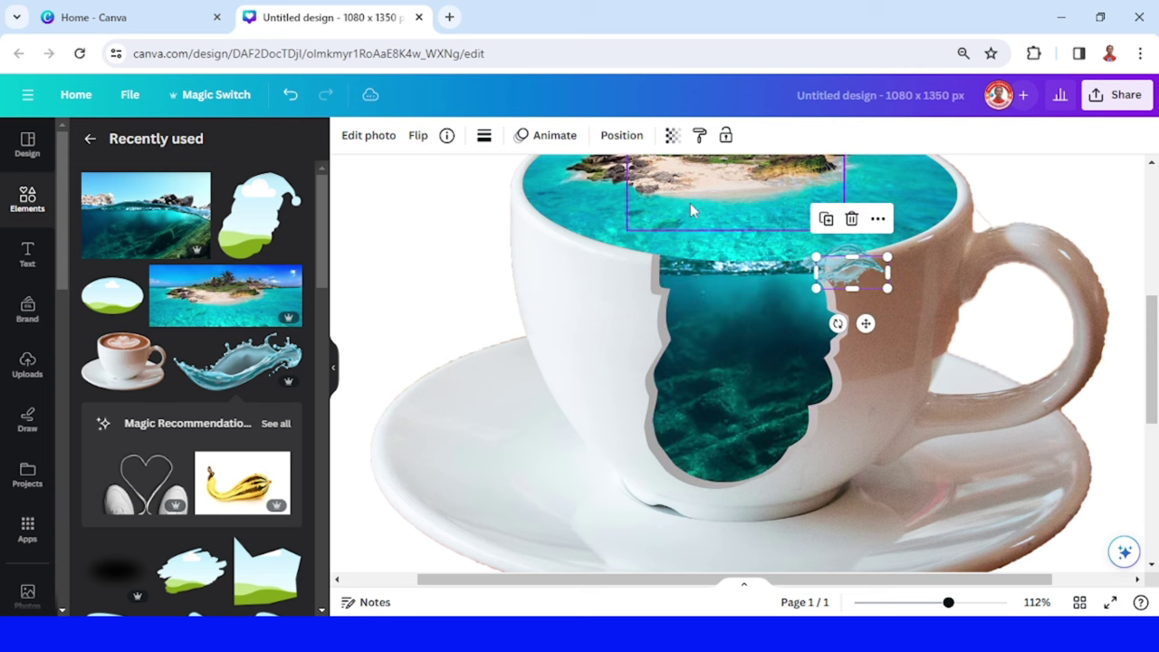
{"action": "left_click", "coordinate": [417, 135]}
{"action": "left_click", "coordinate": [448, 205]}
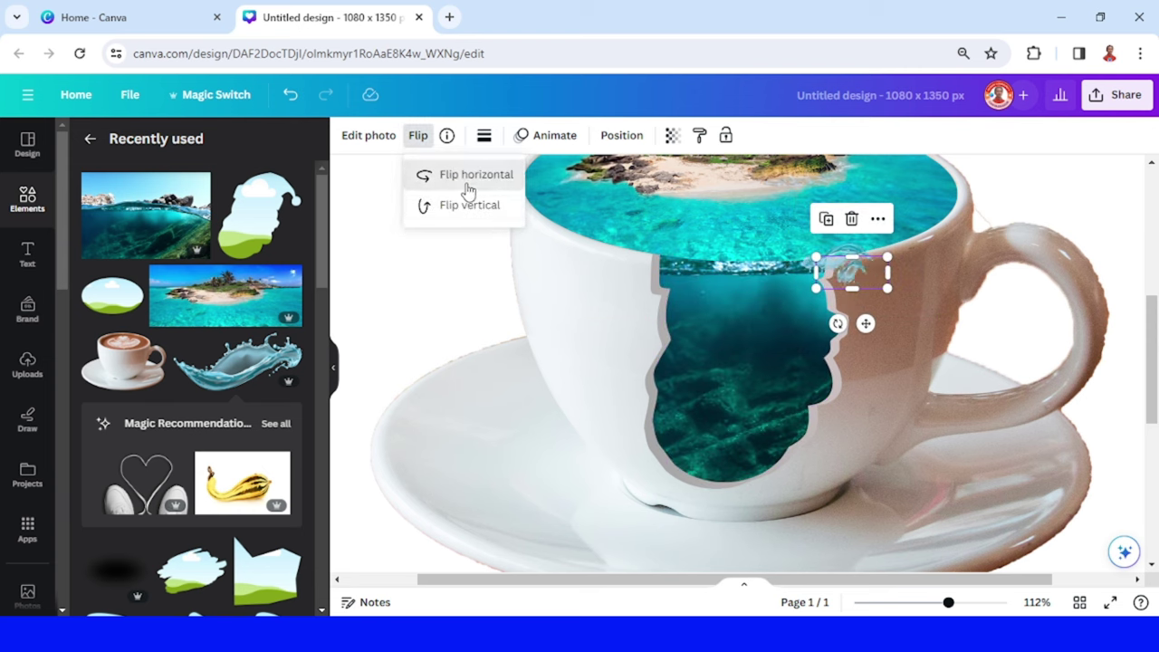
{"action": "left_click_drag", "start_coordinate": [861, 324], "coordinate": [686, 307]}
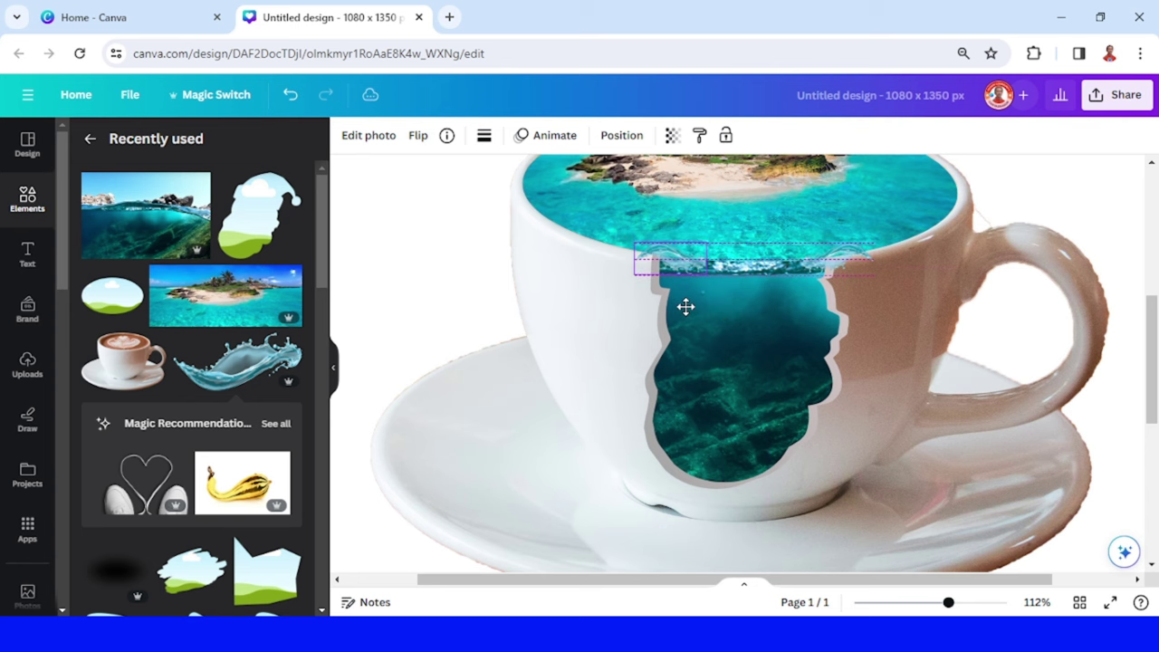
{"action": "scroll", "coordinate": [685, 307], "scroll_direction": "down", "scroll_amount": 2}
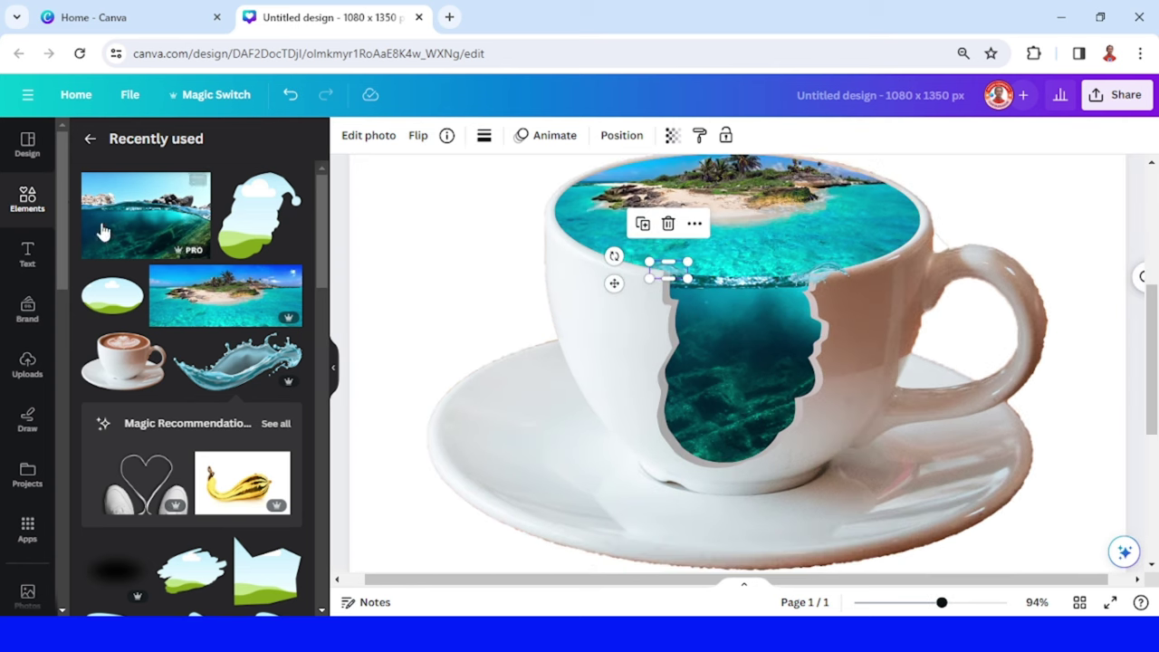
Step: Search elements for 'cloud' and add a cloud photo above the cup
{"action": "left_click", "coordinate": [29, 212]}
{"action": "left_click", "coordinate": [151, 146]}
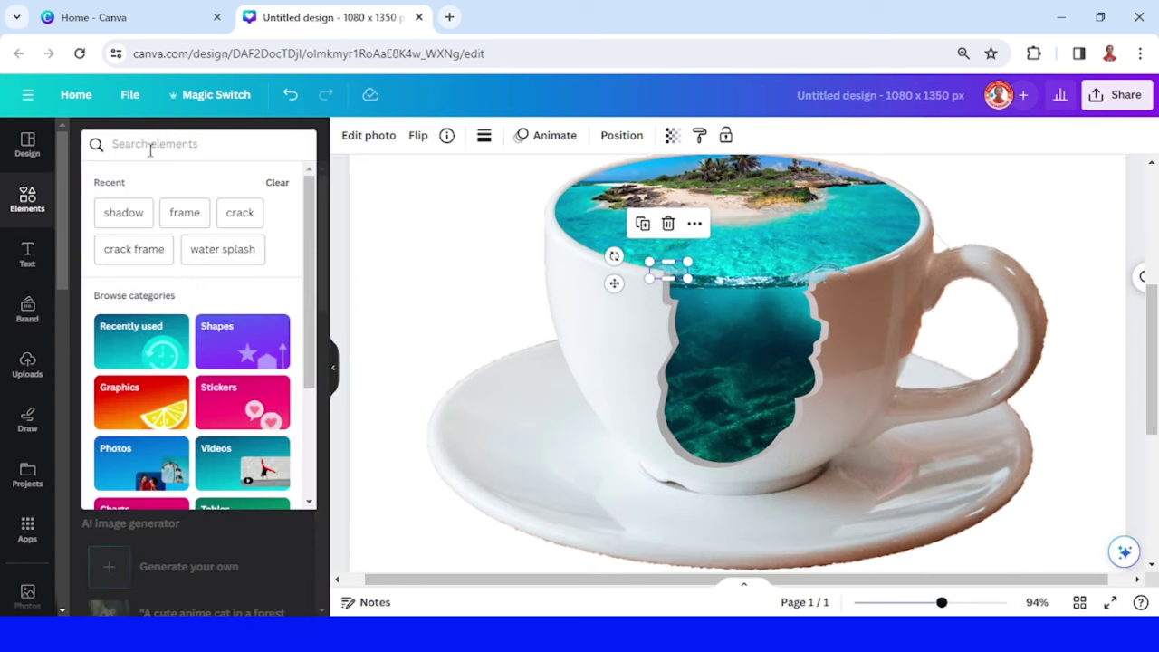
{"action": "type", "text": "cloud"}
{"action": "key", "text": "Return"}
{"action": "left_click", "coordinate": [134, 415]}
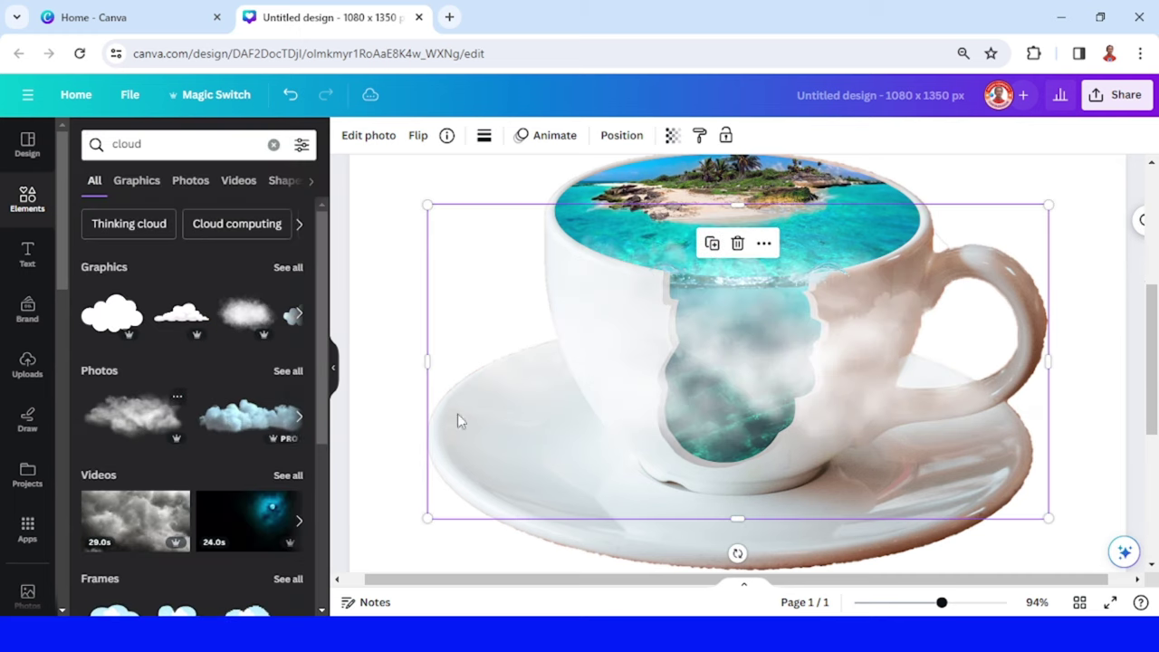
{"action": "scroll", "coordinate": [849, 421], "scroll_direction": "down", "scroll_amount": 5}
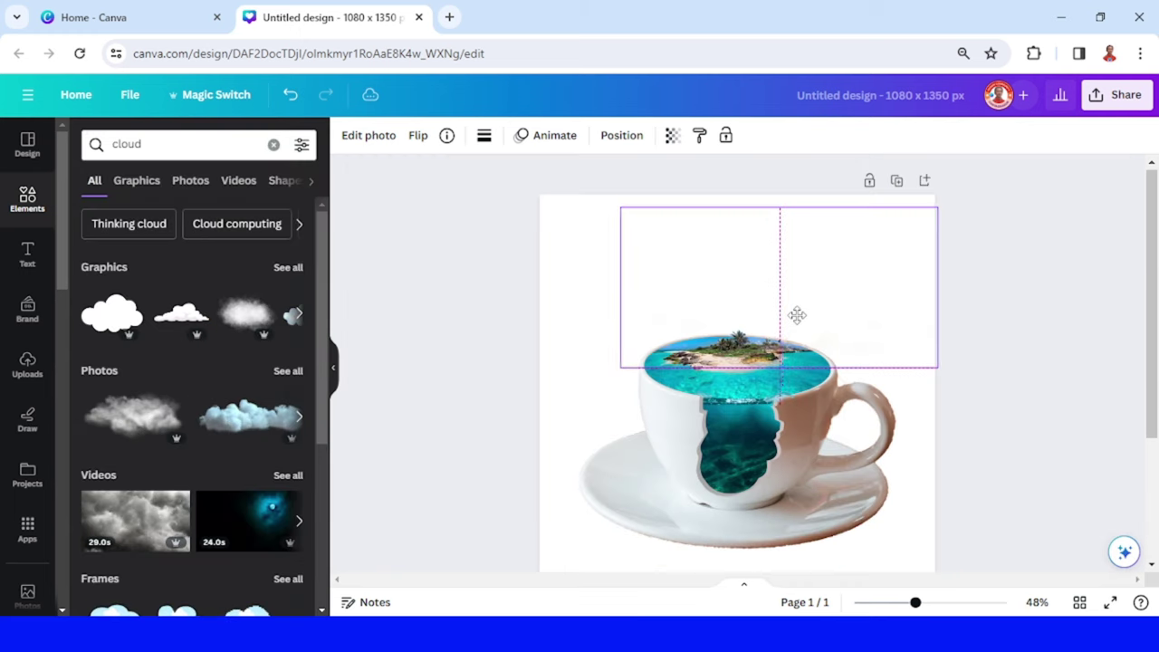
Step: Give the page background a teal-to-yellow gradient
{"action": "left_click", "coordinate": [556, 270]}
{"action": "left_click", "coordinate": [349, 136]}
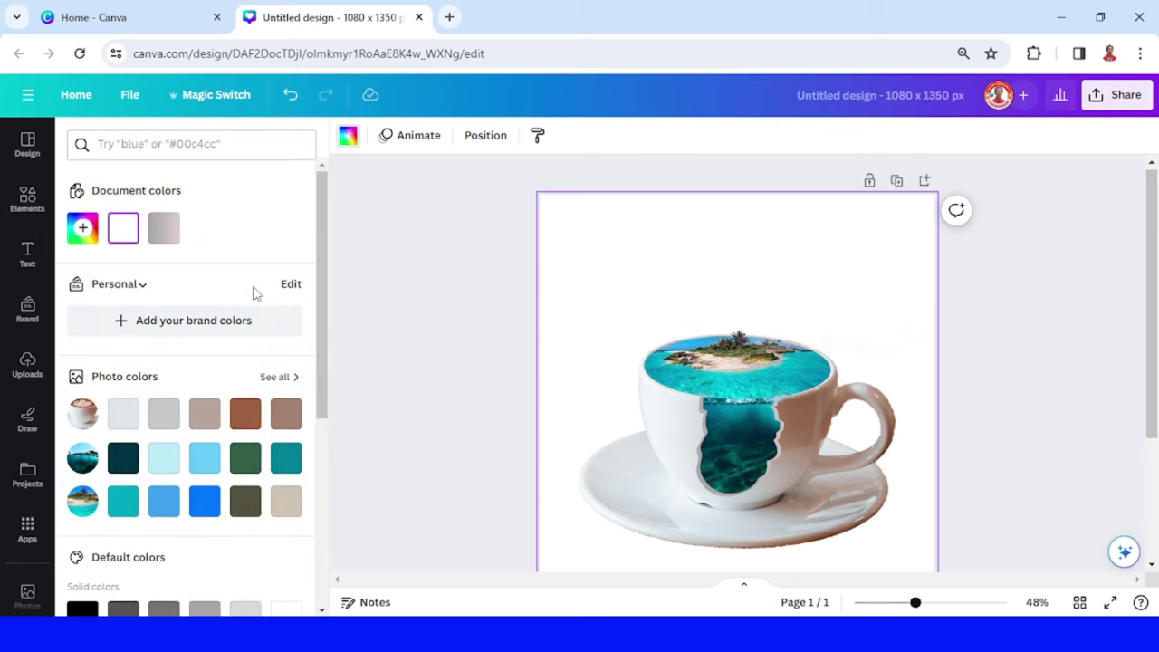
{"action": "scroll", "coordinate": [251, 293], "scroll_direction": "down", "scroll_amount": 3}
{"action": "scroll", "coordinate": [236, 322], "scroll_direction": "down", "scroll_amount": 2}
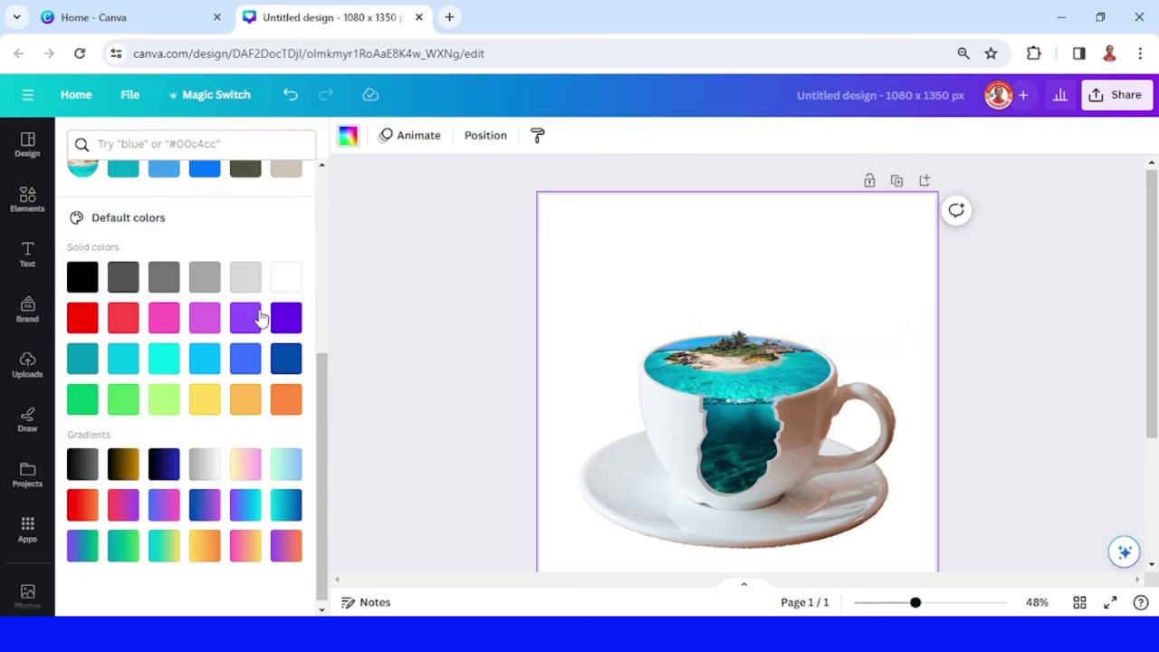
{"action": "left_click", "coordinate": [285, 463]}
{"action": "left_click", "coordinate": [164, 504]}
{"action": "left_click", "coordinate": [285, 545]}
{"action": "left_click", "coordinate": [164, 545]}
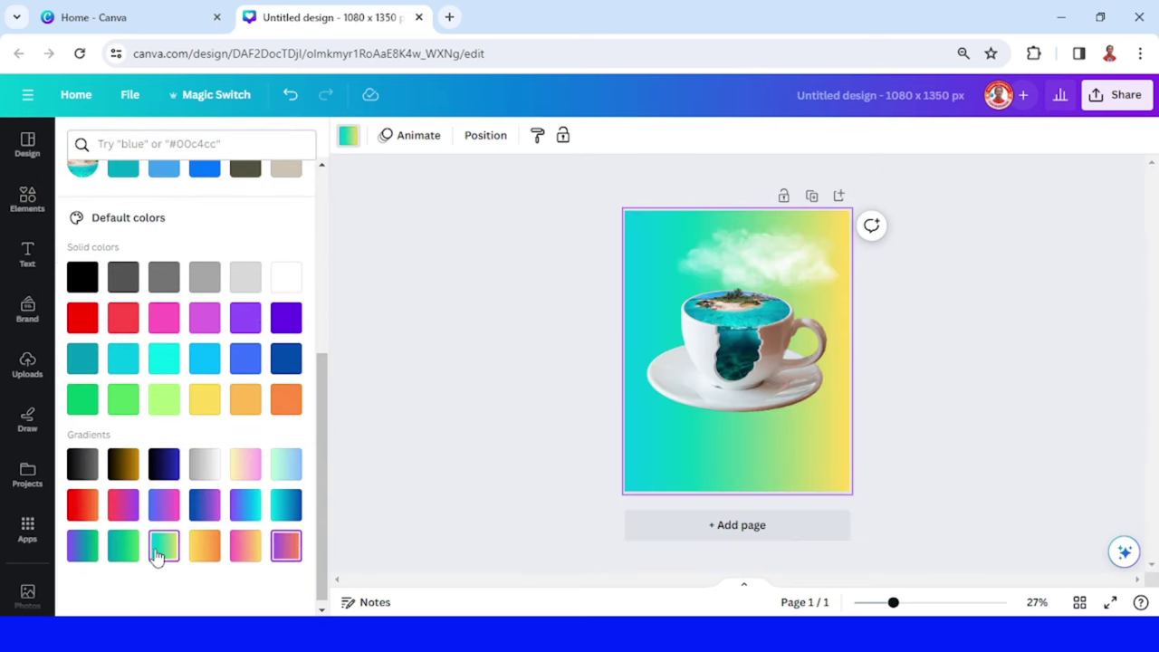
Step: Search elements for 'birds' and place a flock-of-birds graphic above the cup
{"action": "left_click", "coordinate": [100, 147]}
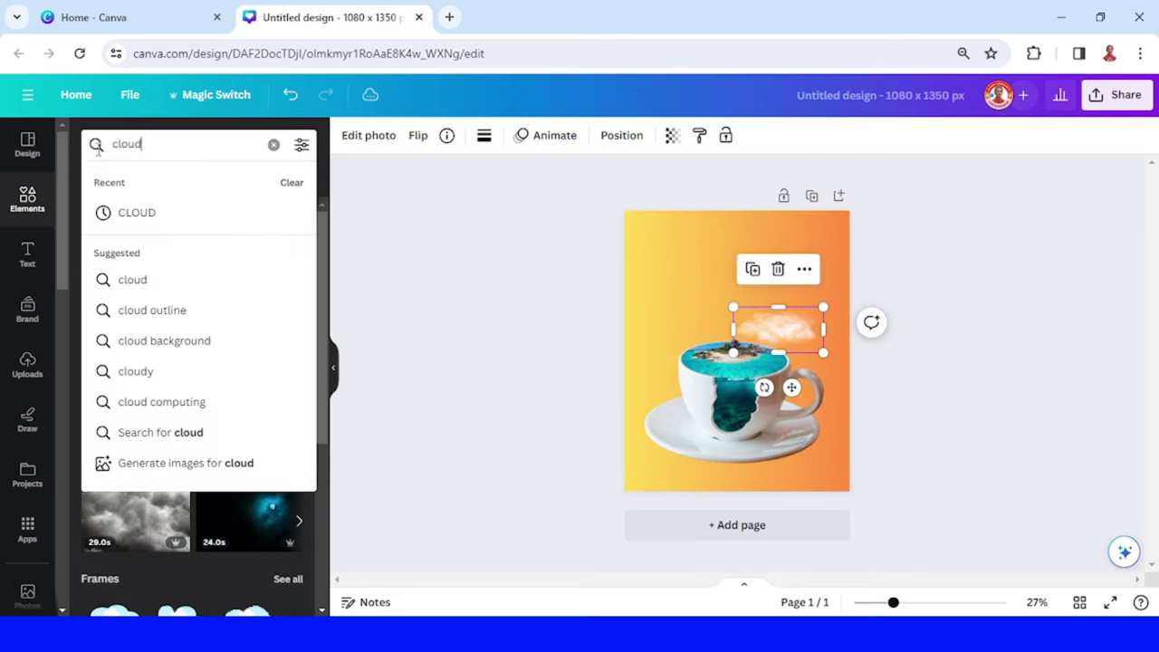
{"action": "key", "text": "ctrl+a"}
{"action": "type", "text": "birds"}
{"action": "key", "text": "Return"}
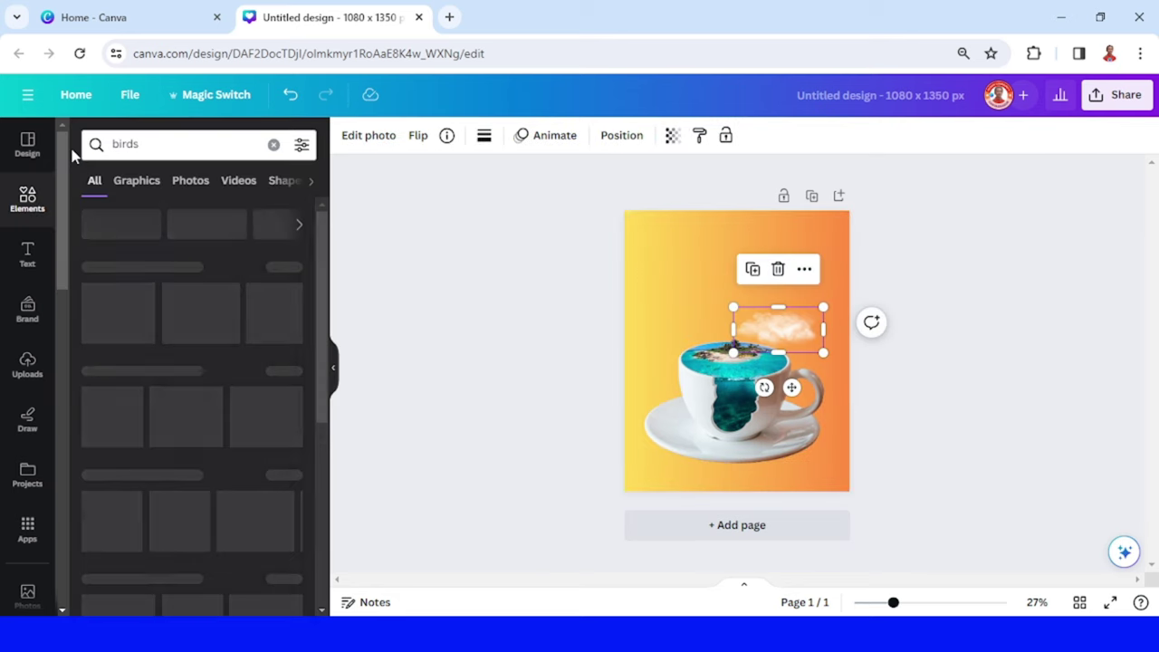
{"action": "key", "text": "Tab"}
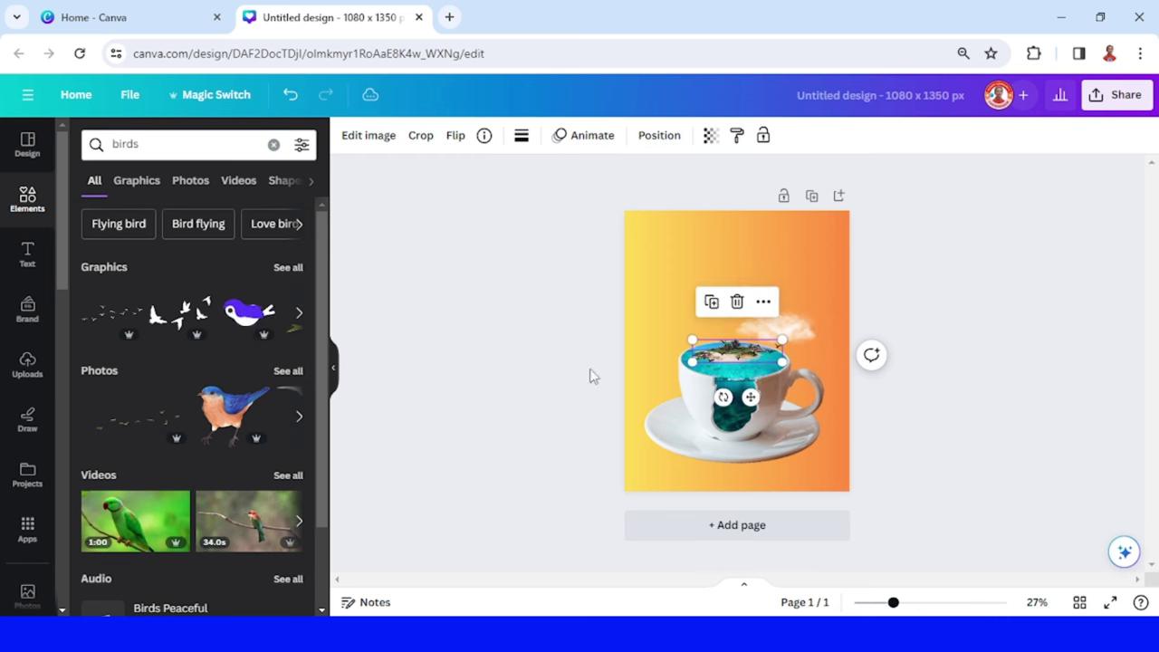
{"action": "left_click", "coordinate": [113, 314]}
{"action": "mouse_move", "coordinate": [752, 355]}
{"action": "left_mouse_down"}
{"action": "mouse_move", "coordinate": [697, 313]}
{"action": "mouse_move", "coordinate": [642, 318]}
{"action": "left_mouse_up"}
{"action": "left_click", "coordinate": [939, 389]}
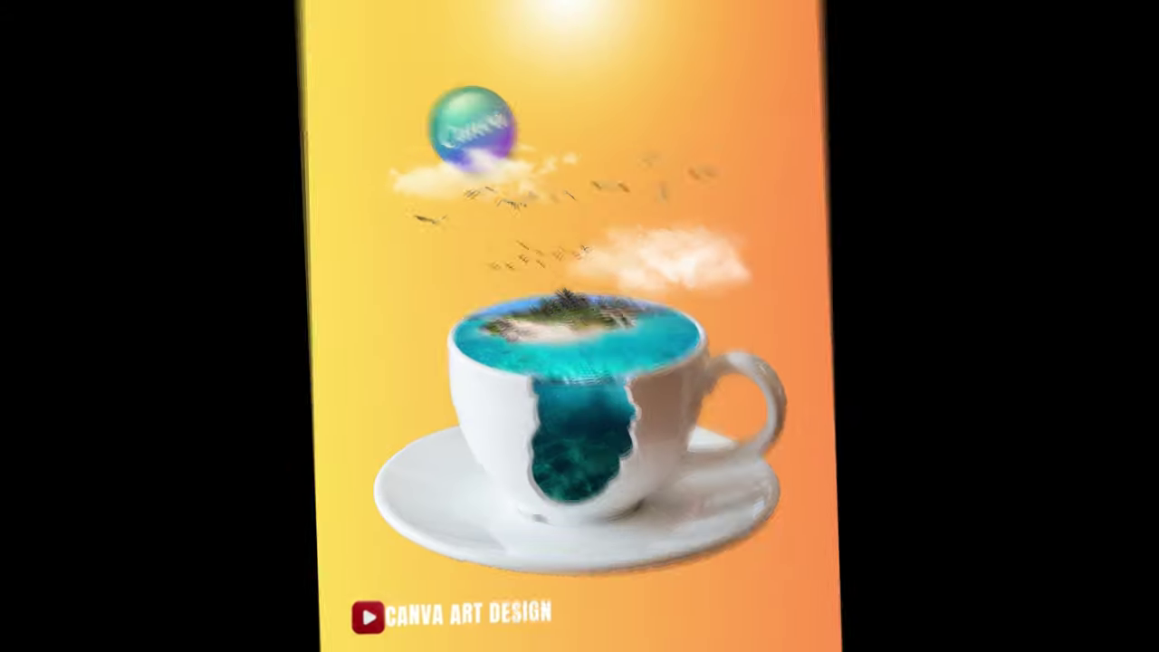